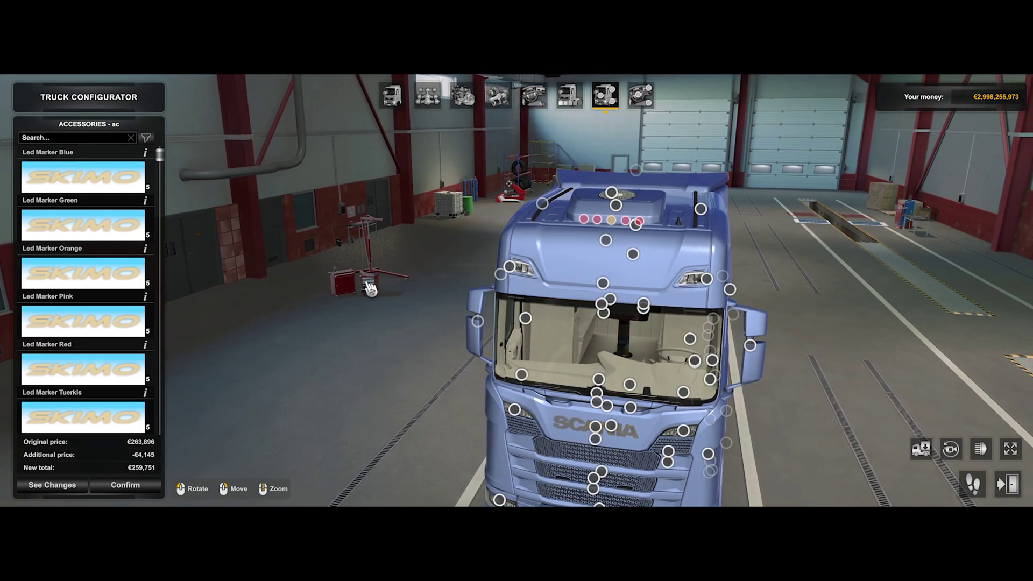
# - Fit the Skimo Bar Paint accessory to the sidebar slot along the lower side of the truck
pyautogui.click(585, 224)
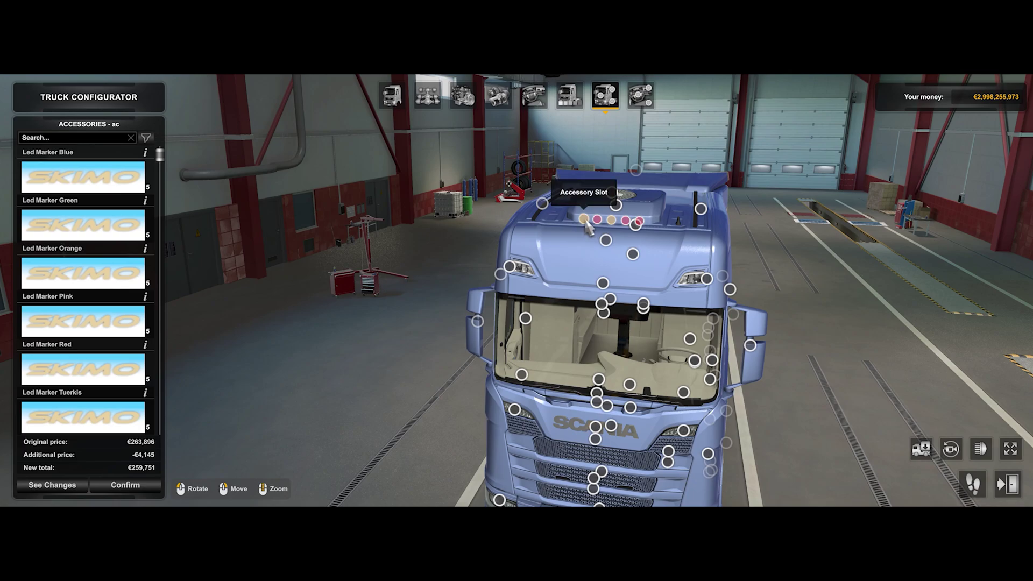
pyautogui.click(598, 225)
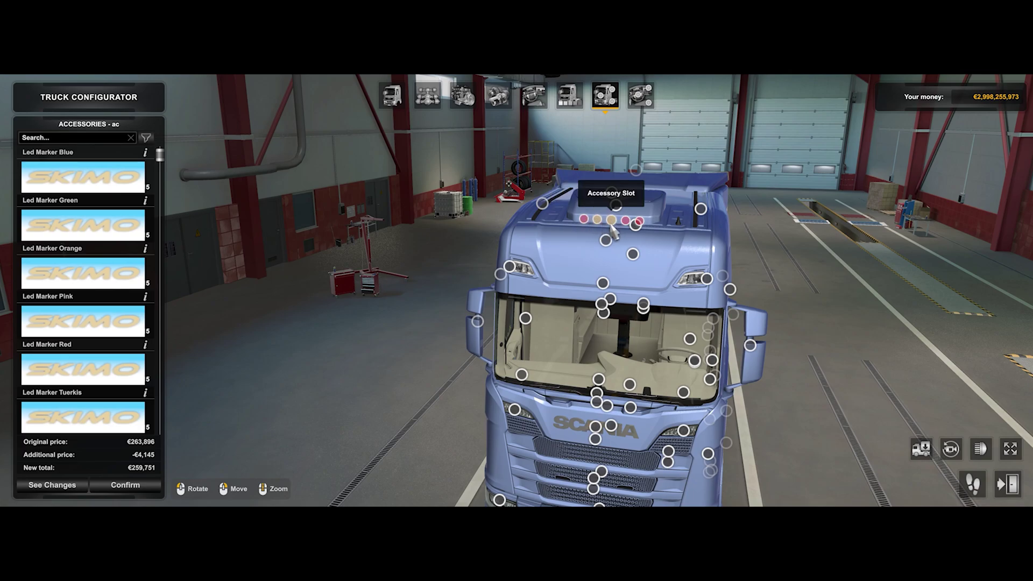
pyautogui.moveTo(565, 240); pyautogui.dragTo(672, 235)
pyautogui.click(766, 434)
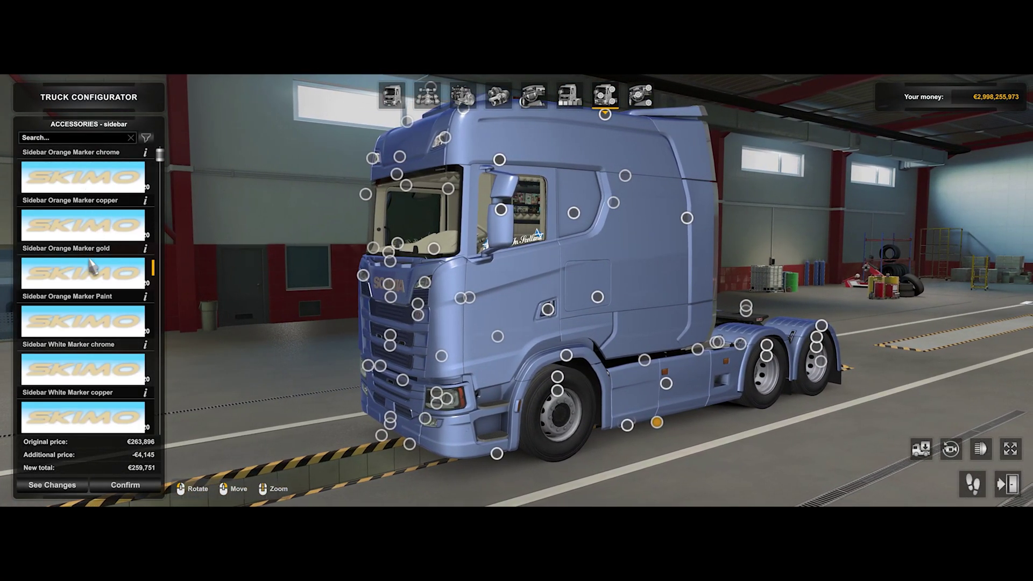
pyautogui.scroll(-10, 92, 269)
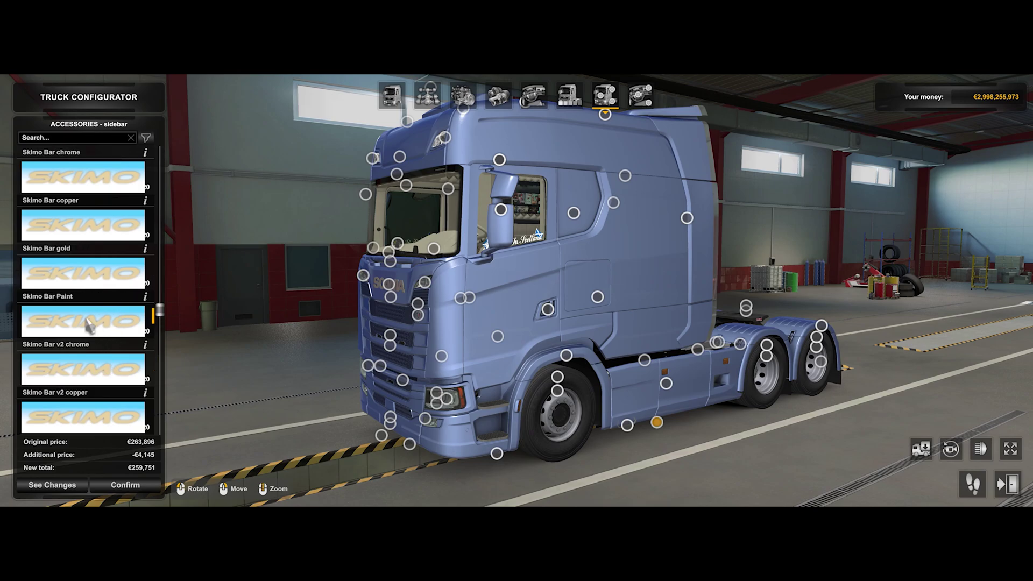
pyautogui.click(80, 329)
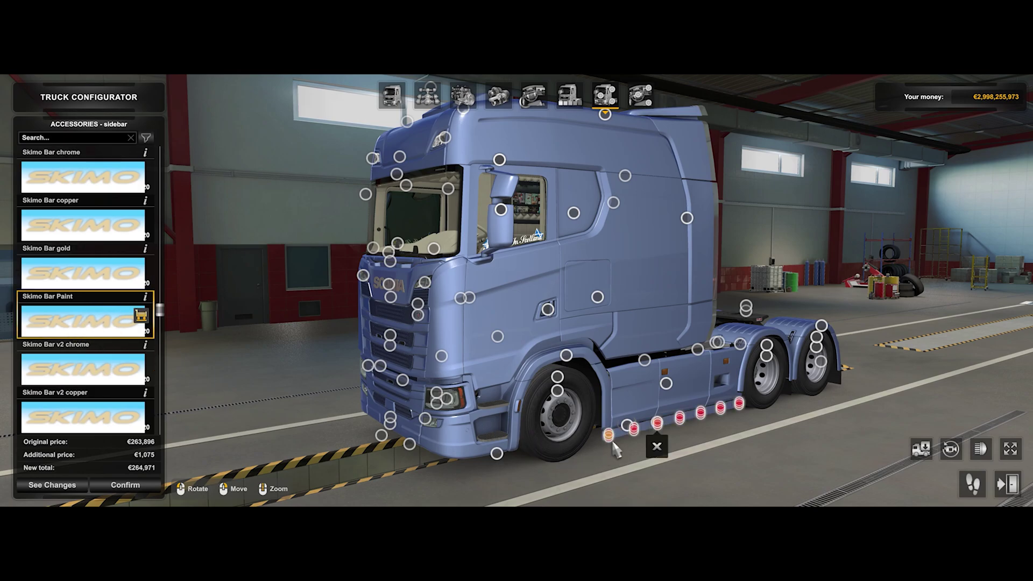
# - Inspect the accessory slots on the roof air conditioner at the front of the cab
pyautogui.moveTo(443, 321); pyautogui.dragTo(535, 258)
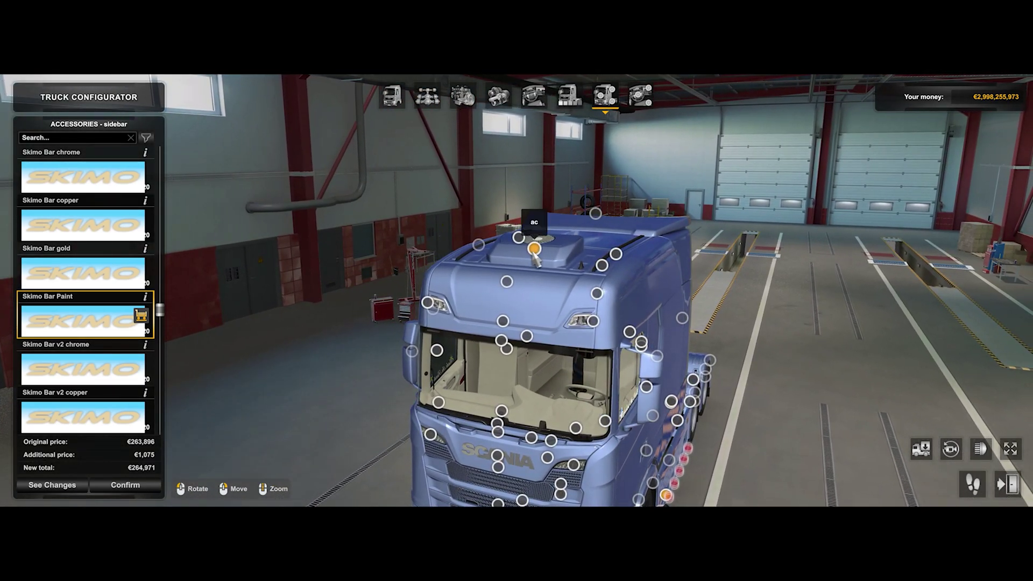
pyautogui.click(535, 252)
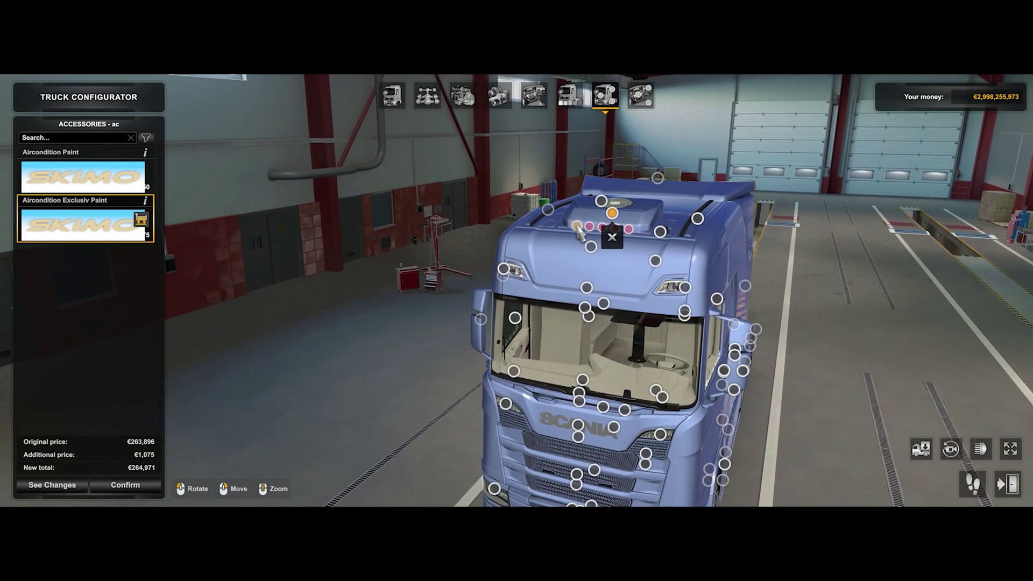
pyautogui.click(576, 226)
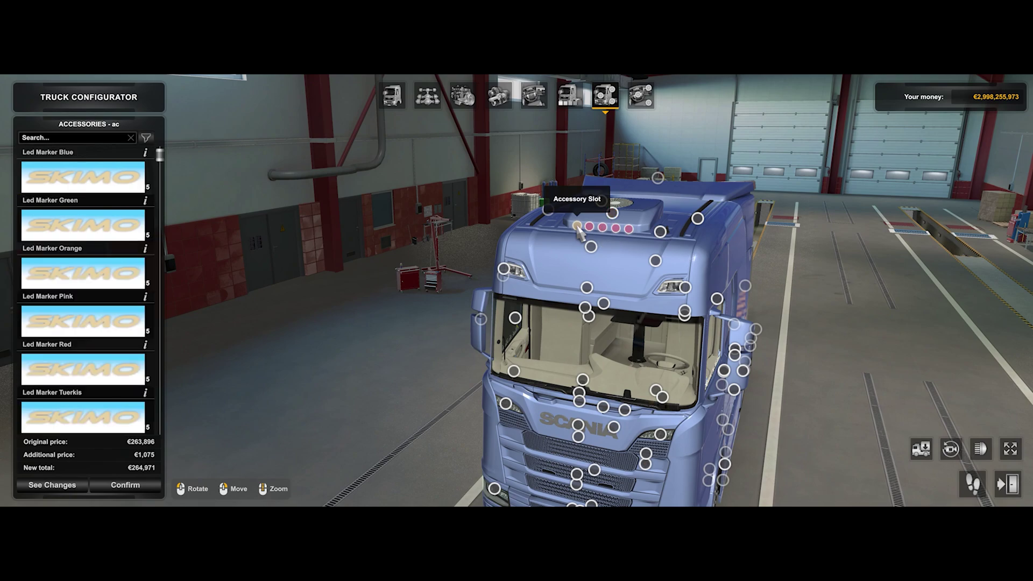
pyautogui.click(602, 227)
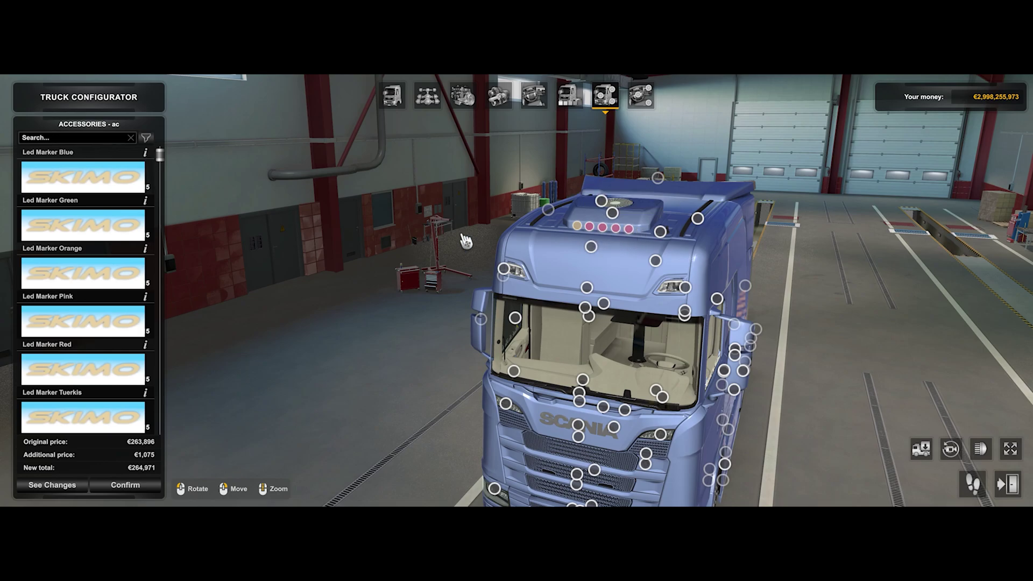
# - Review the LED marker and small LED marker options offered for the air conditioner's accessory slots
pyautogui.moveTo(557, 251); pyautogui.dragTo(425, 187)
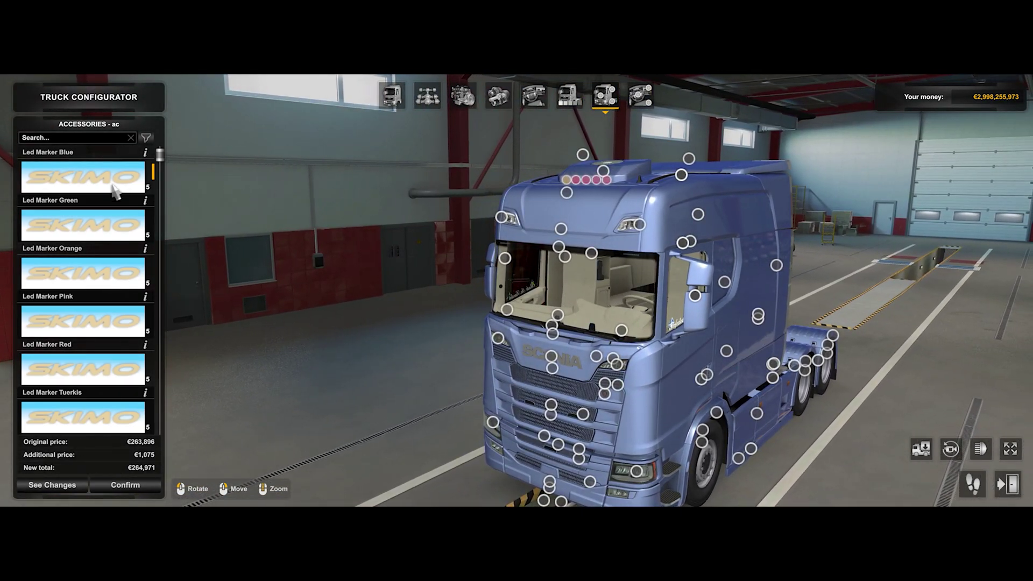
pyautogui.scroll(-2, 93, 207)
pyautogui.scroll(-15, 93, 210)
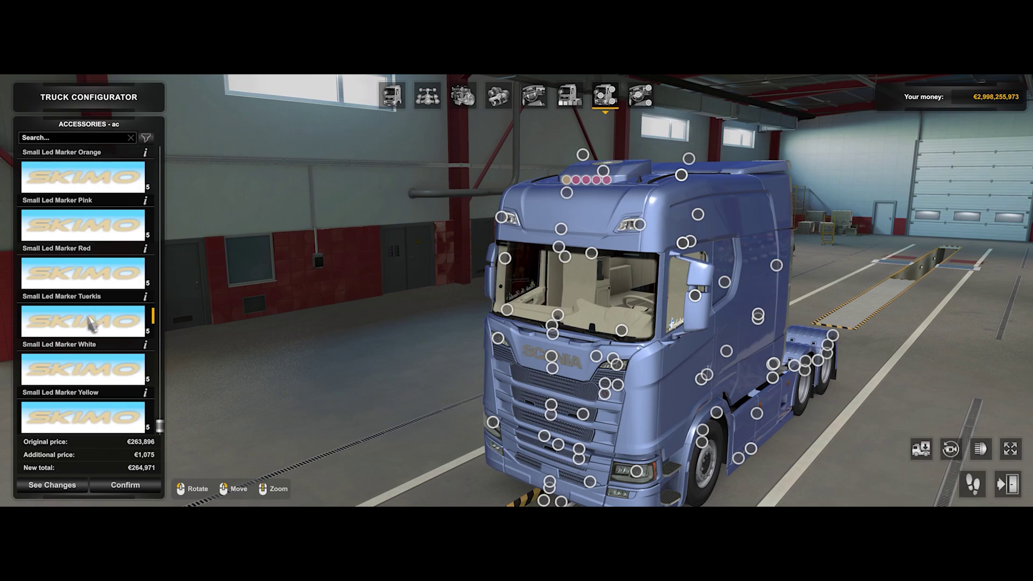
pyautogui.scroll(6, 102, 420)
pyautogui.scroll(12, 103, 419)
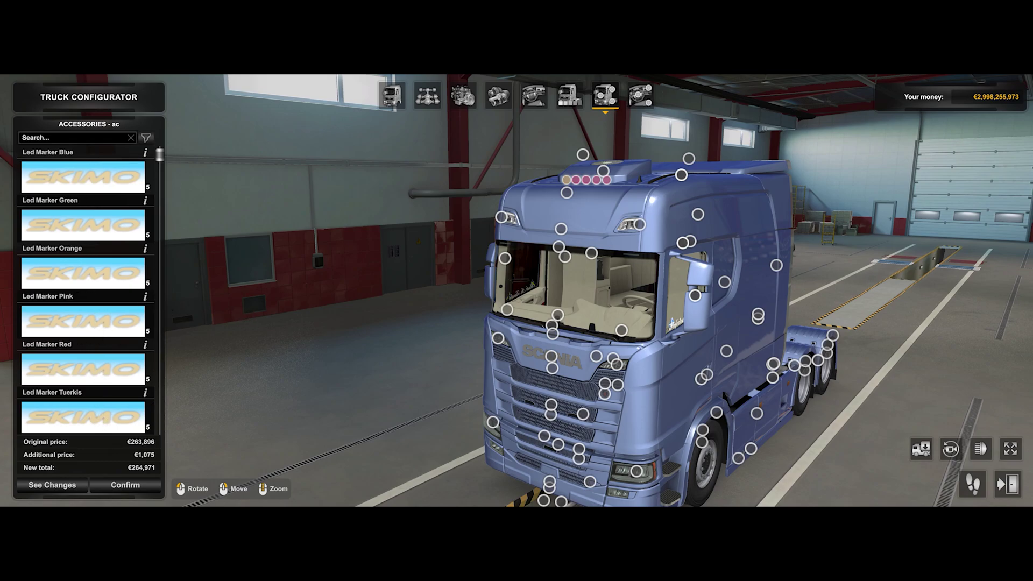
pyautogui.moveTo(197, 309); pyautogui.dragTo(359, 287)
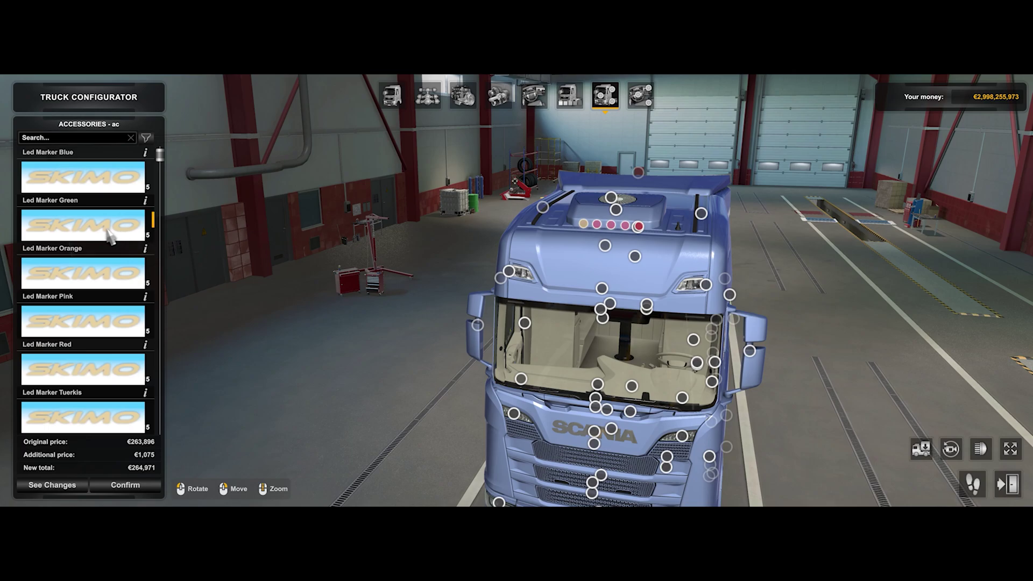
pyautogui.scroll(-8, 113, 237)
pyautogui.scroll(-10, 110, 236)
pyautogui.scroll(5, 111, 237)
pyautogui.scroll(5, 112, 236)
pyautogui.moveTo(430, 250); pyautogui.dragTo(461, 219)
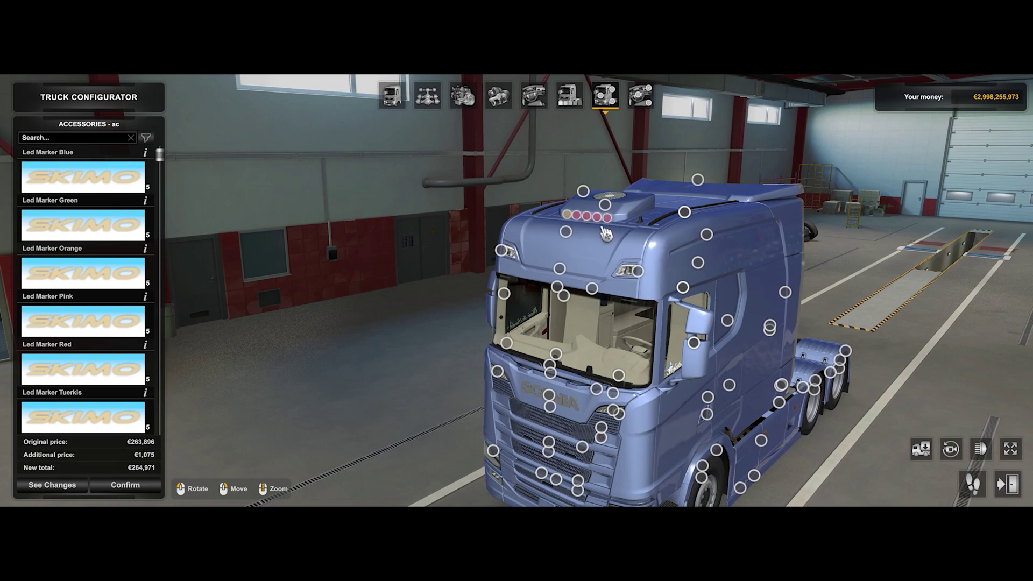
pyautogui.moveTo(605, 238); pyautogui.dragTo(609, 207)
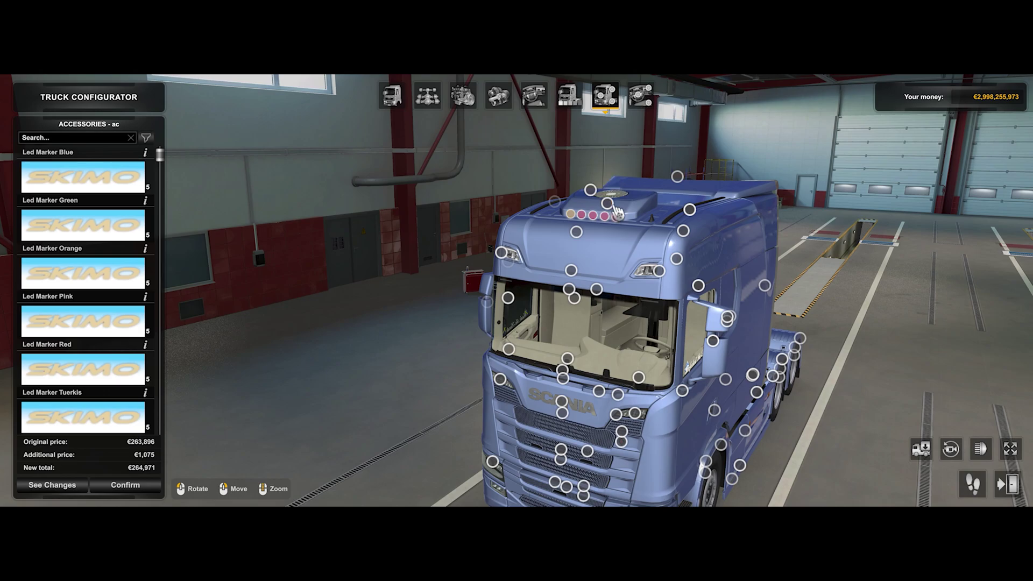
# - Temporarily fit Led Marker Green in the first air conditioner slot to read the accessory entries in the developer console
pyautogui.click(99, 220)
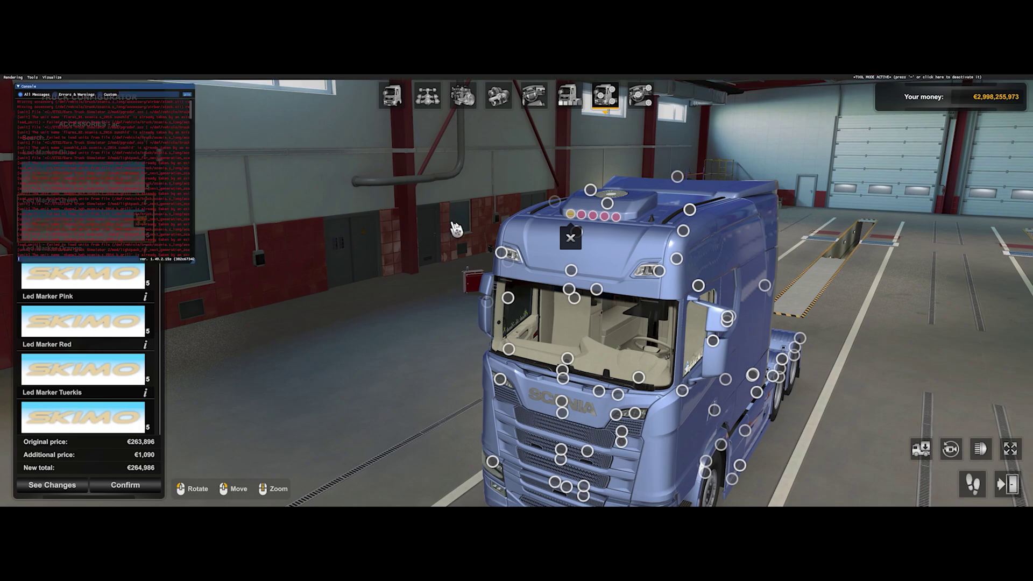
pyautogui.press('`')
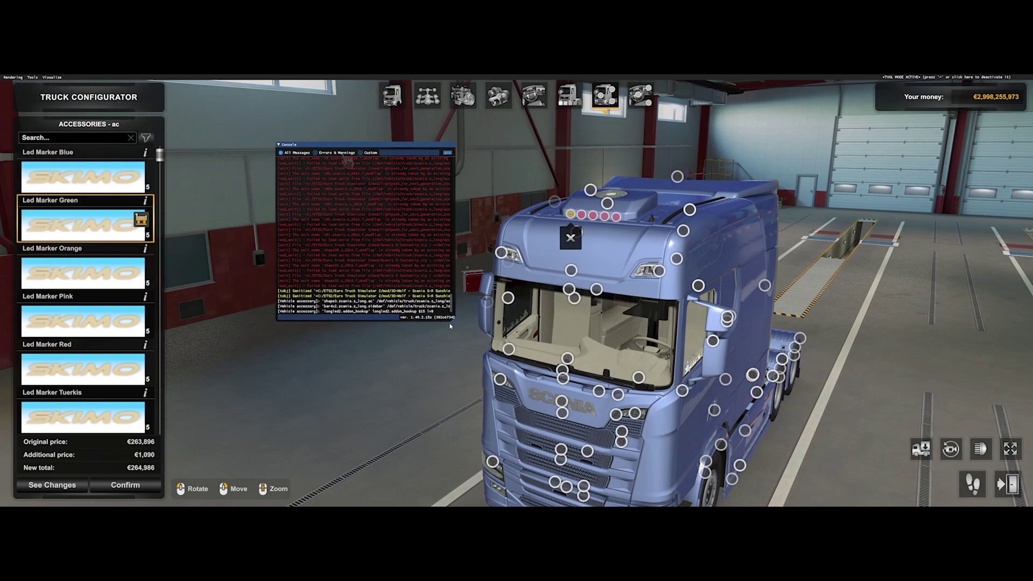
pyautogui.moveTo(453, 319); pyautogui.dragTo(501, 344)
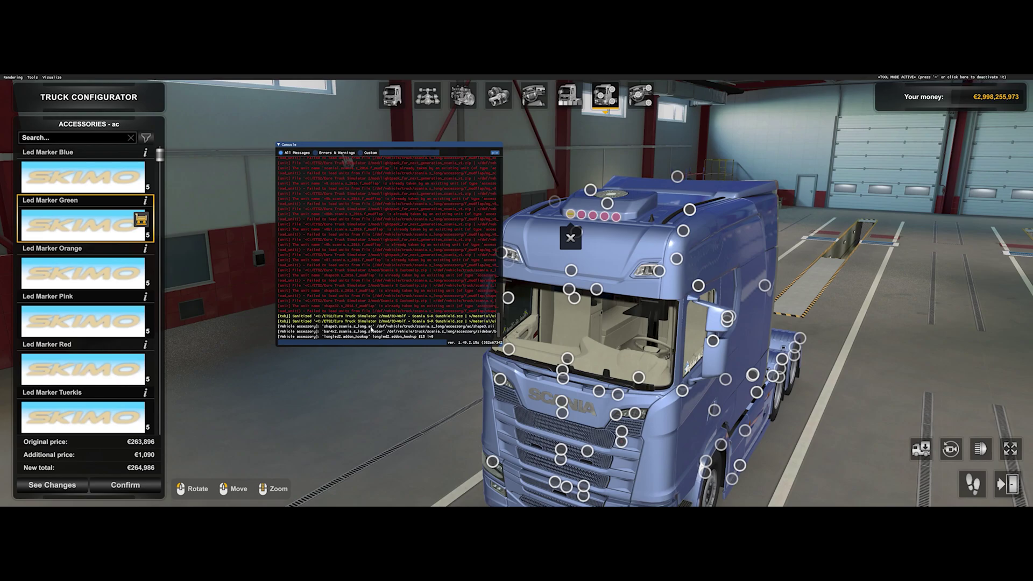
pyautogui.press('`')
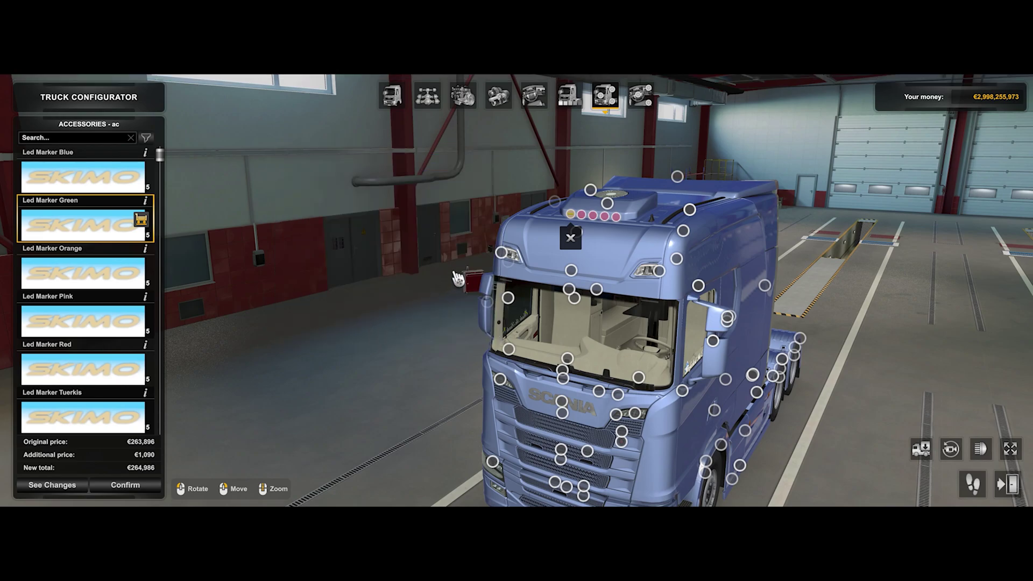
pyautogui.click(572, 238)
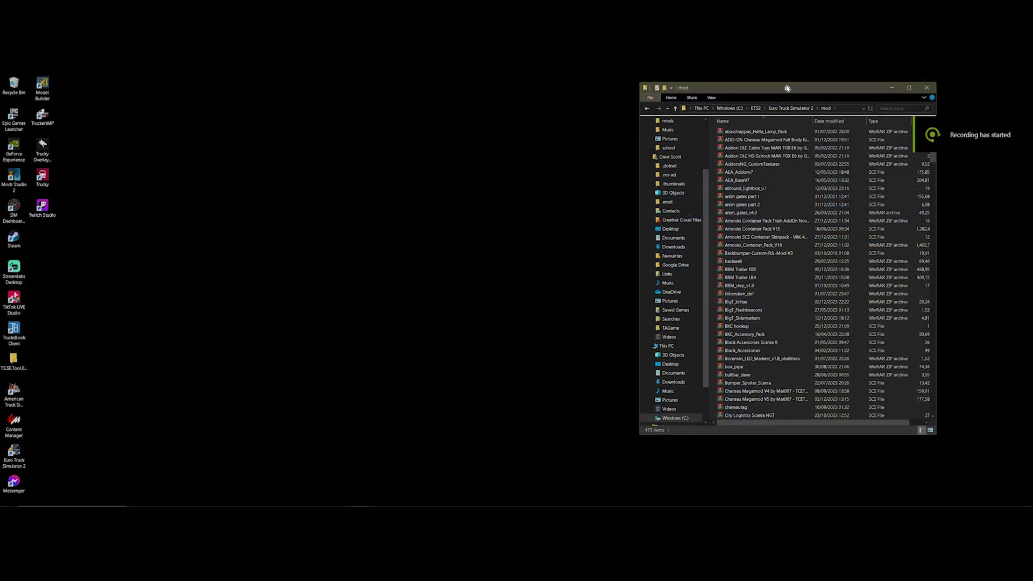
# - Switch to the Euro Truck Simulator 2 mod folder and open the Boreman LED Markers v1.8 archive in WinRAR
pyautogui.moveTo(784, 88); pyautogui.dragTo(565, 101)
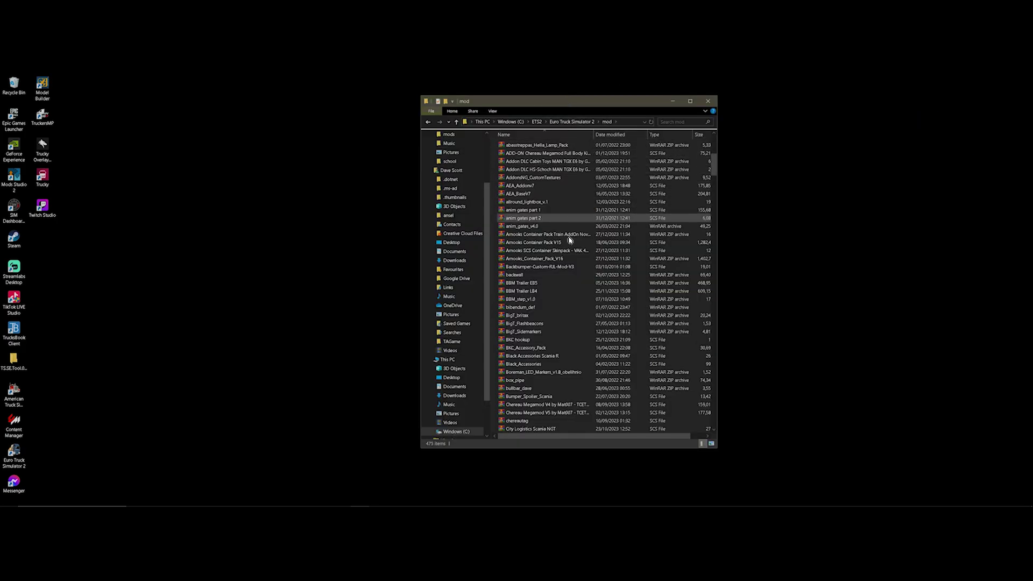
pyautogui.doubleClick(501, 373)
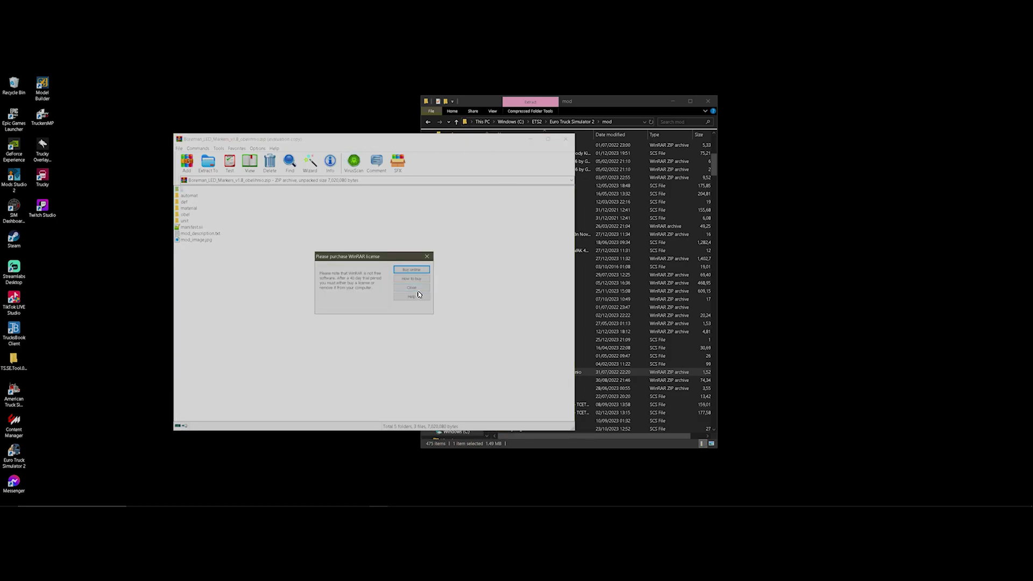
pyautogui.click(419, 289)
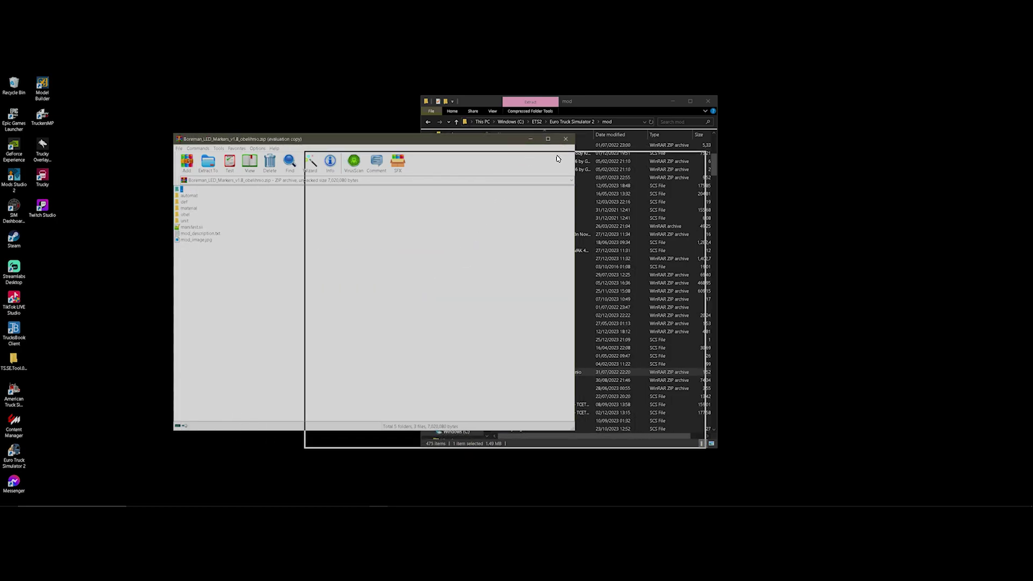
pyautogui.moveTo(428, 140); pyautogui.dragTo(559, 159)
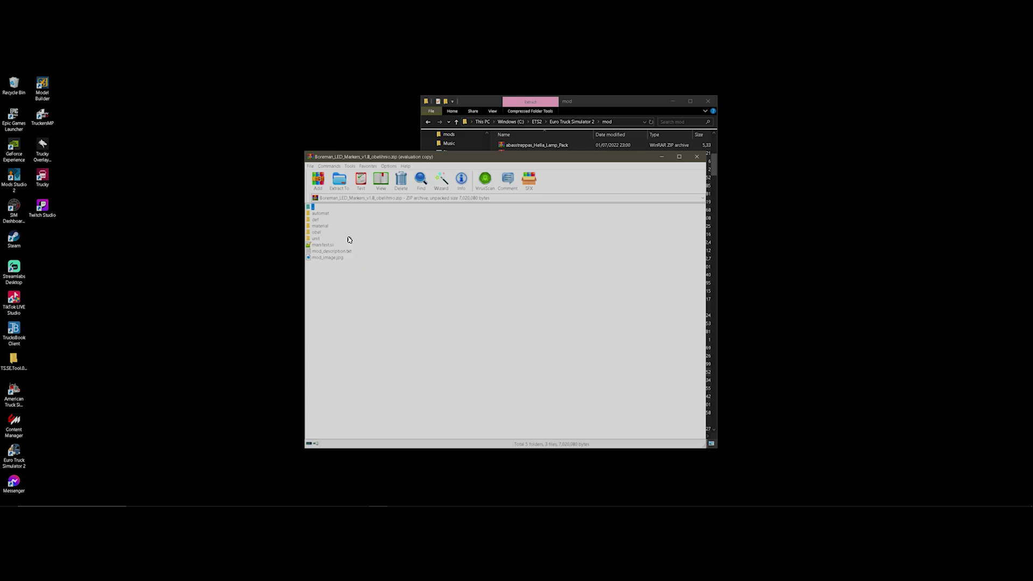
# - Open boreman1_obe.si from the archive's def/vehicle addon hookups folder in Notepad++
pyautogui.doubleClick(315, 220)
pyautogui.doubleClick(308, 213)
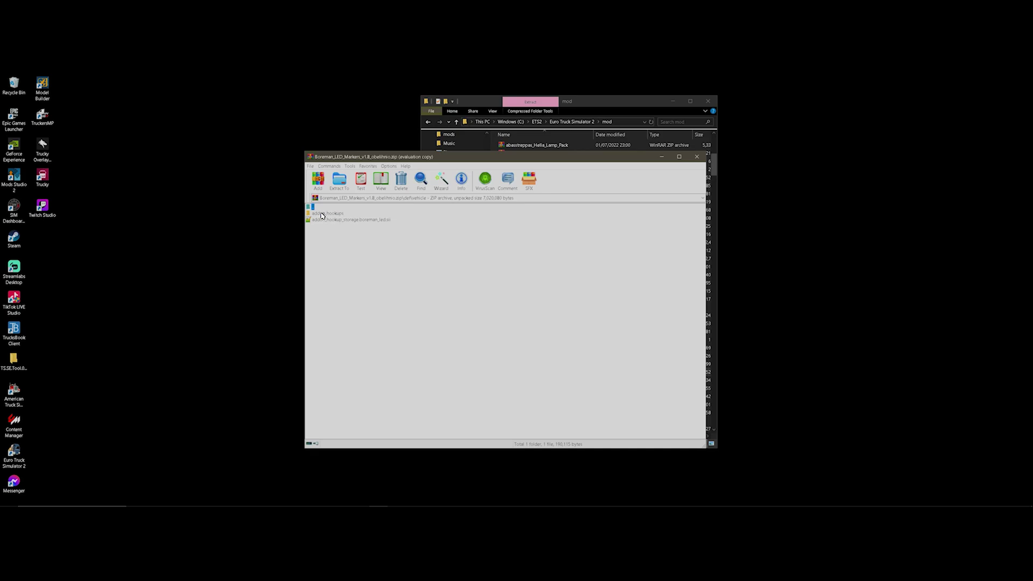
pyautogui.doubleClick(308, 214)
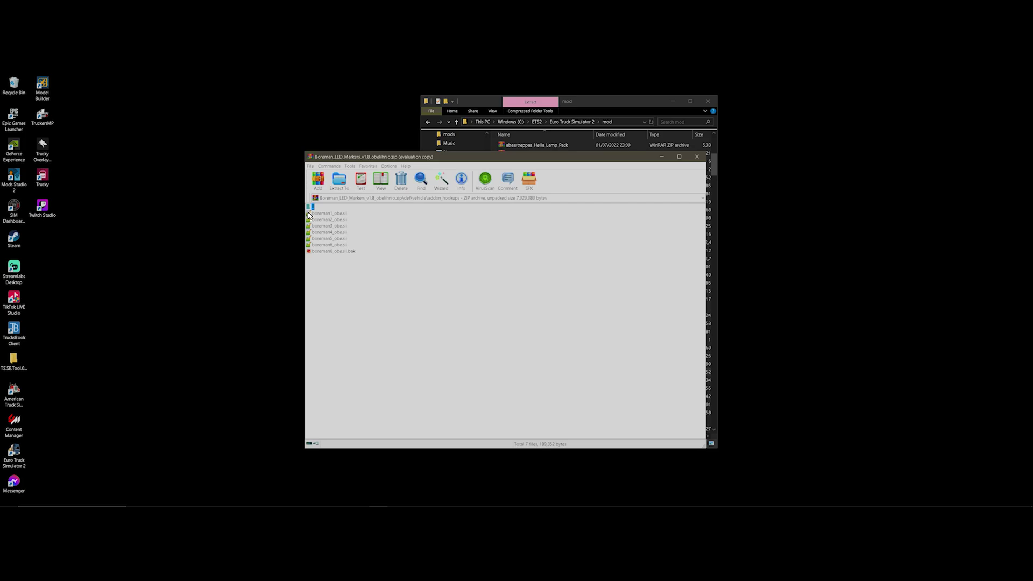
pyautogui.doubleClick(309, 215)
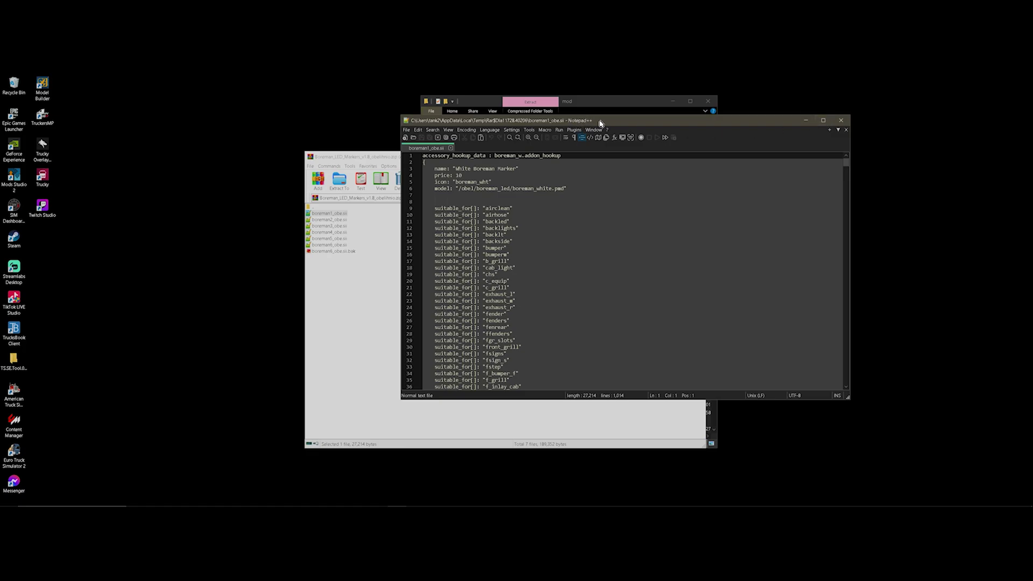
pyautogui.click(823, 120)
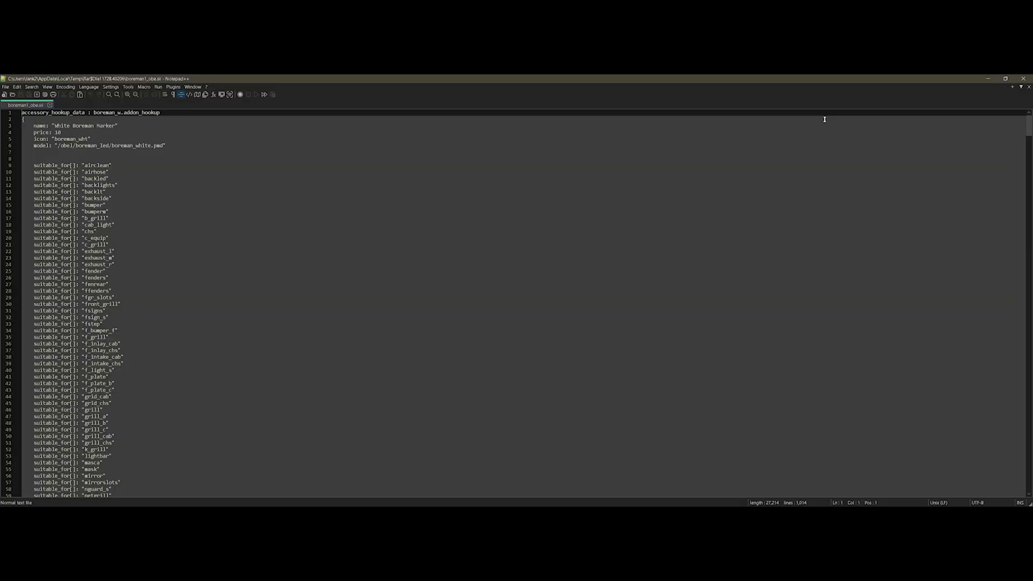
pyautogui.click(1005, 78)
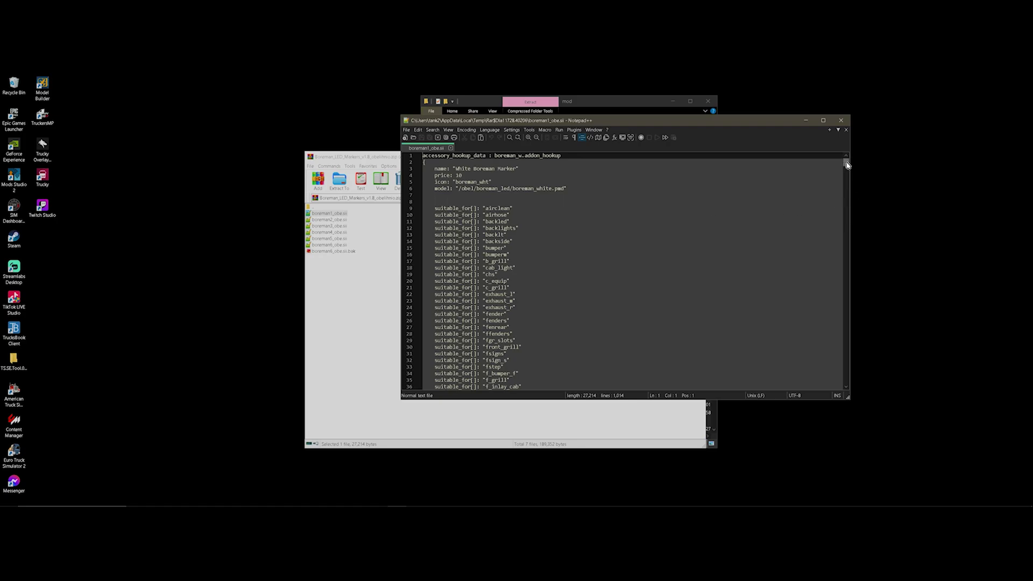
# - Add a suitable_for[] line with the value "ac" after the trlr_cables entry in the White Boreman Marker definition
pyautogui.moveTo(847, 165); pyautogui.dragTo(846, 167)
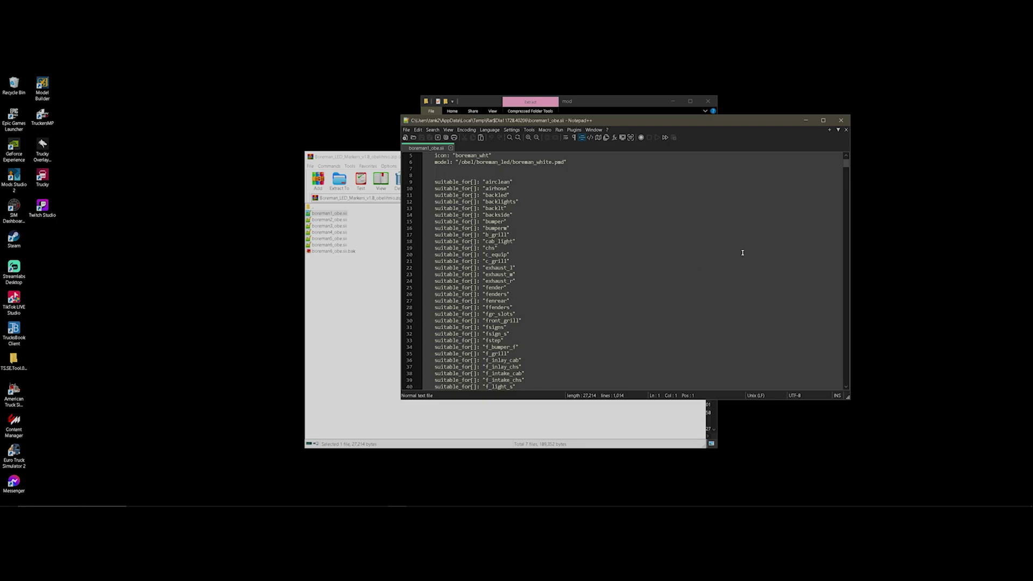
pyautogui.moveTo(847, 167); pyautogui.dragTo(844, 179)
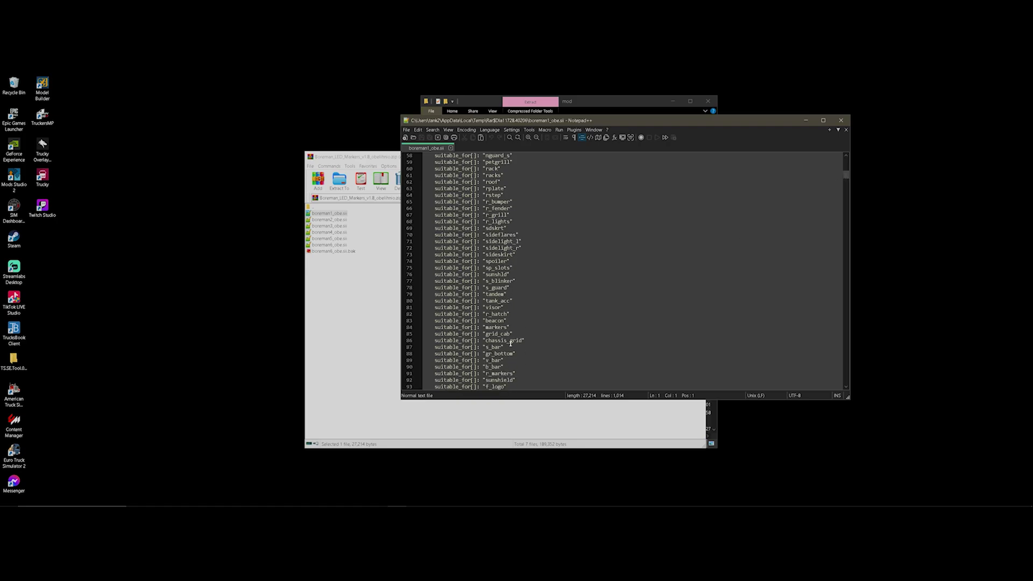
pyautogui.moveTo(845, 175); pyautogui.dragTo(842, 186)
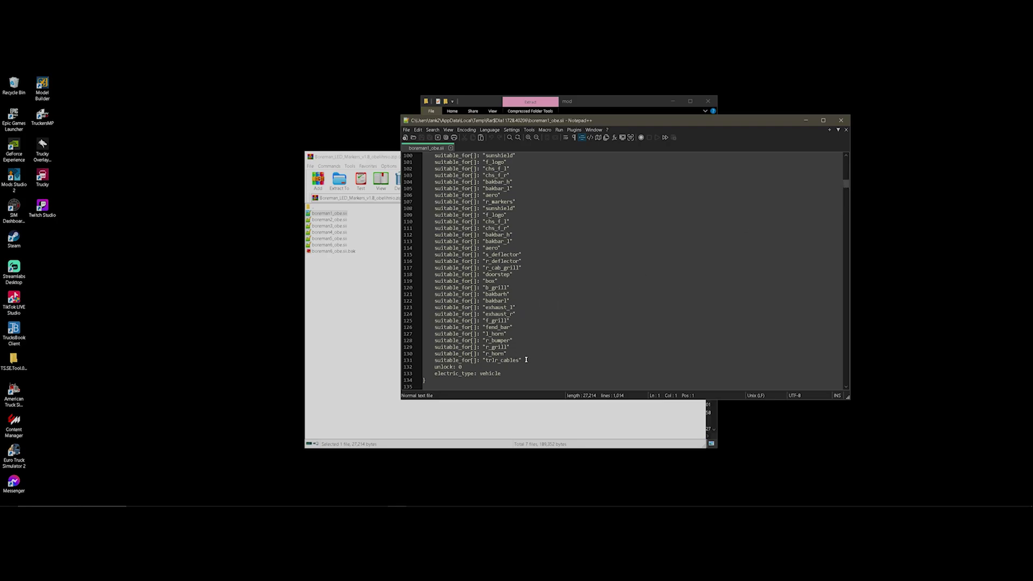
pyautogui.moveTo(526, 360); pyautogui.dragTo(435, 360)
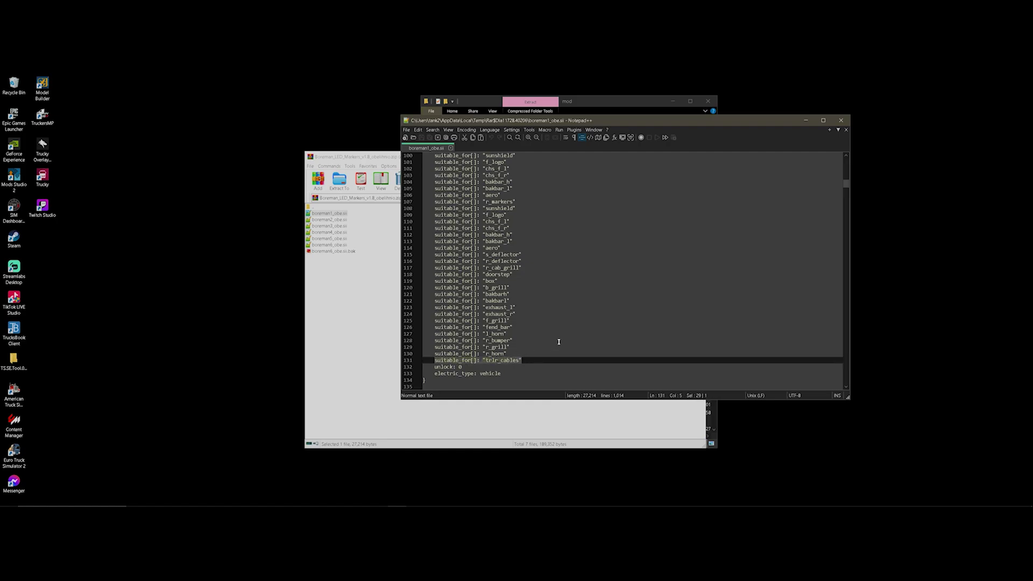
pyautogui.click(527, 359)
pyautogui.press('Return')
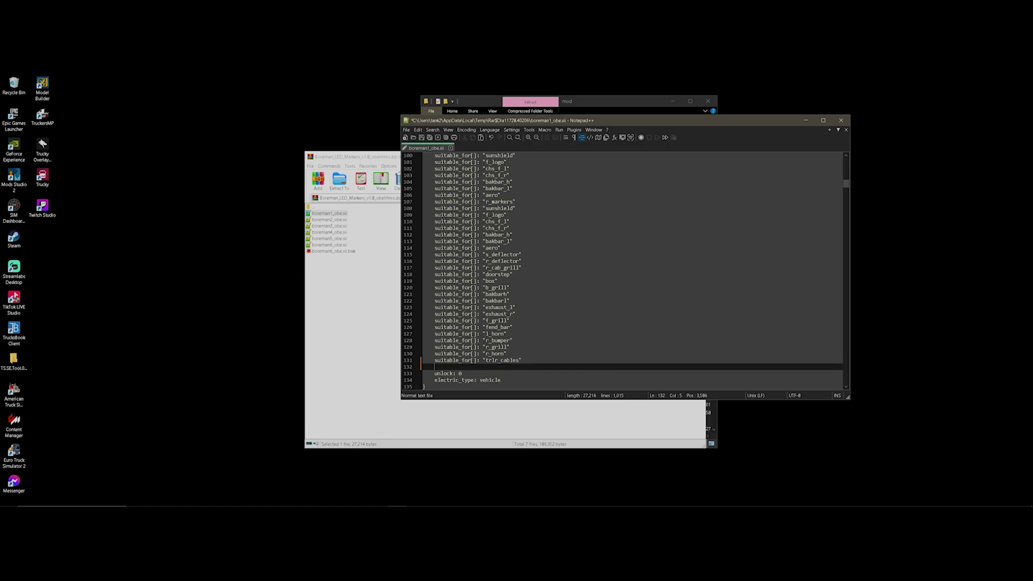
pyautogui.write('suitable_for[]: "trlr_cables"')
pyautogui.moveTo(483, 367); pyautogui.dragTo(517, 369)
pyautogui.write('a')
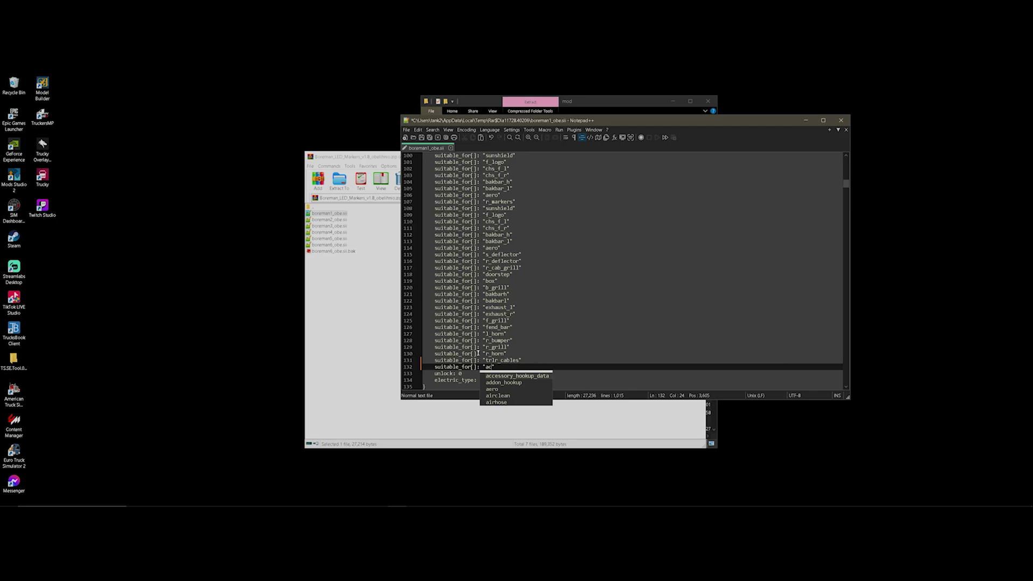
# - Copy the suitable_for[]: "ac" line from the White Boreman Marker definition and add it after the trlr_cables entry in the Yellow Boreman Marker definition
pyautogui.click(690, 290)
pyautogui.scroll(20, 556, 270)
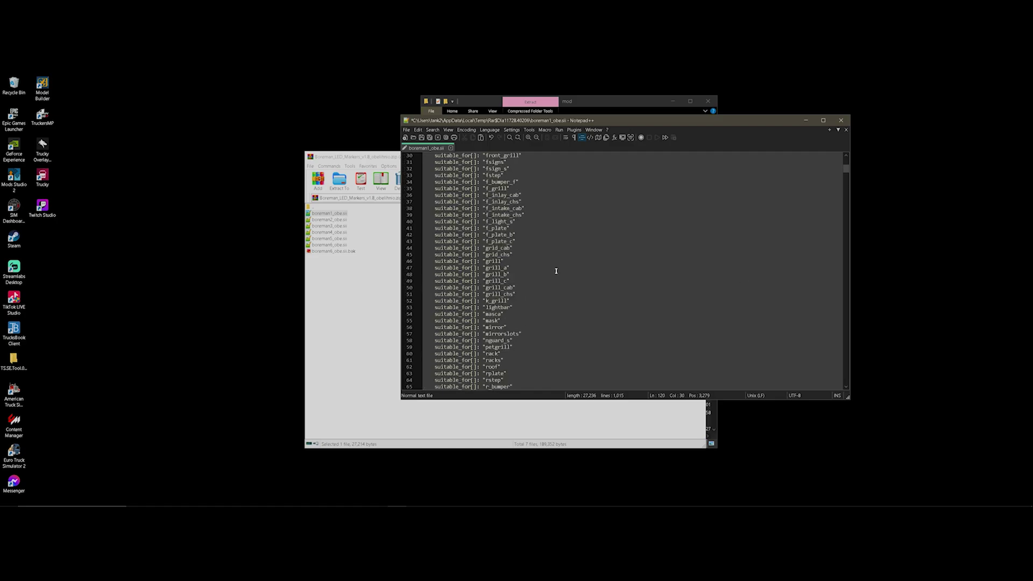
pyautogui.scroll(10, 556, 270)
pyautogui.scroll(-20, 511, 217)
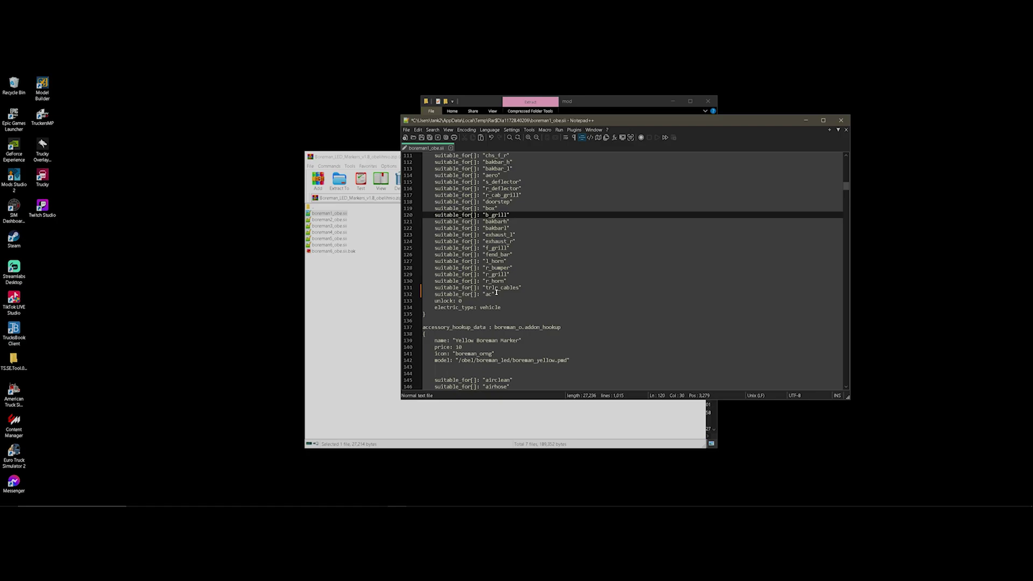
pyautogui.moveTo(497, 293); pyautogui.dragTo(434, 293)
pyautogui.hotkey('ctrl', 'c')
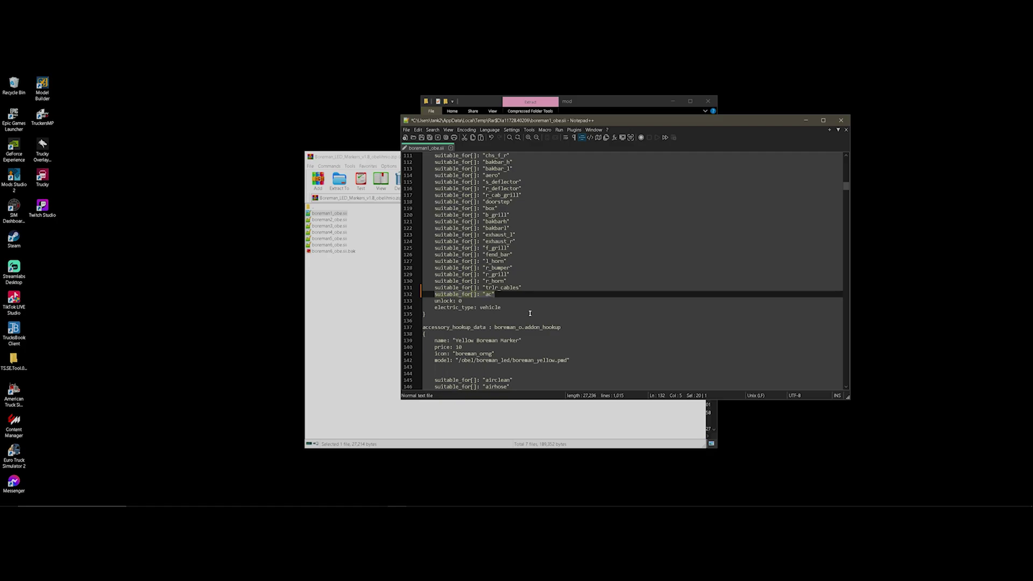
pyautogui.scroll(-3, 530, 313)
pyautogui.scroll(-20, 518, 274)
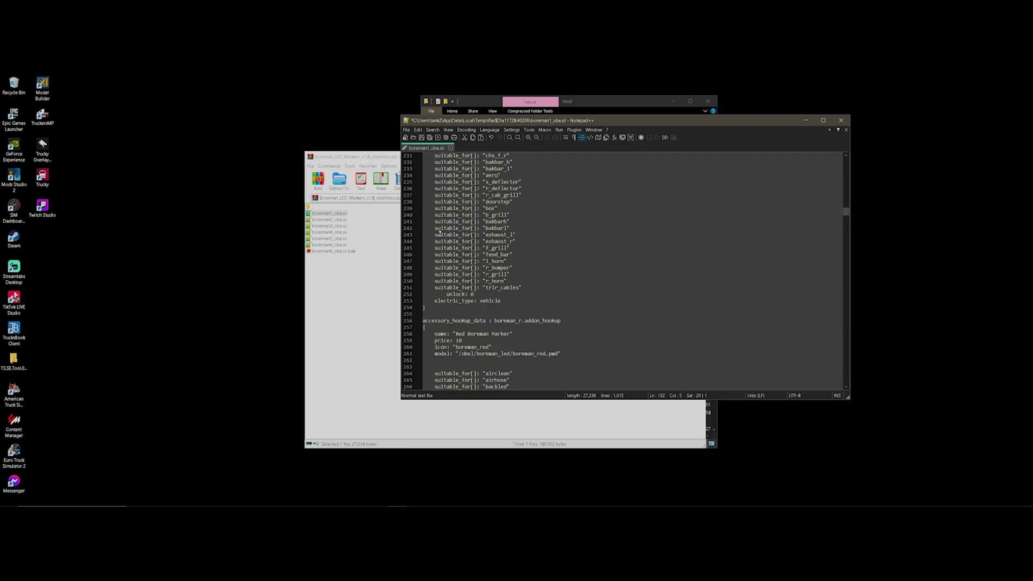
pyautogui.click(525, 288)
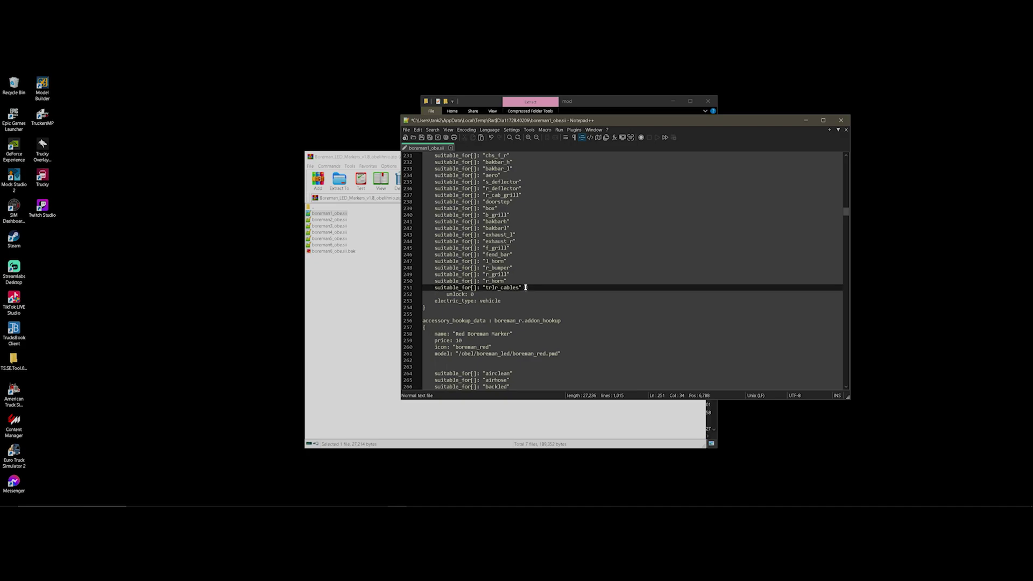
pyautogui.press('Return')
pyautogui.write('suitable_for[]: "ac"')
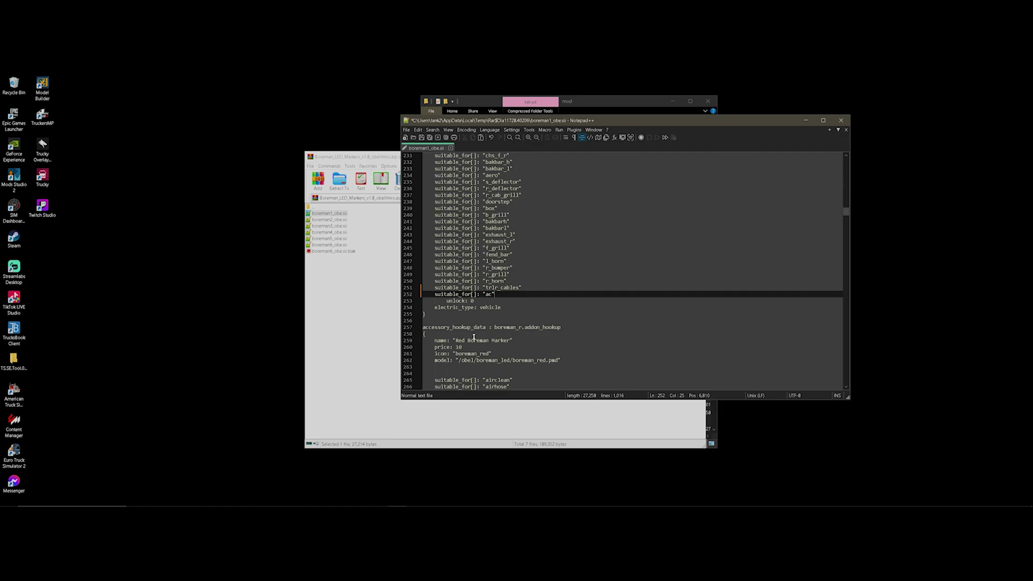
# - Indent the trlr_cables entry in the Red Boreman Marker definition and add the suitable_for[]: "ac" line after it
pyautogui.scroll(-3, 459, 343)
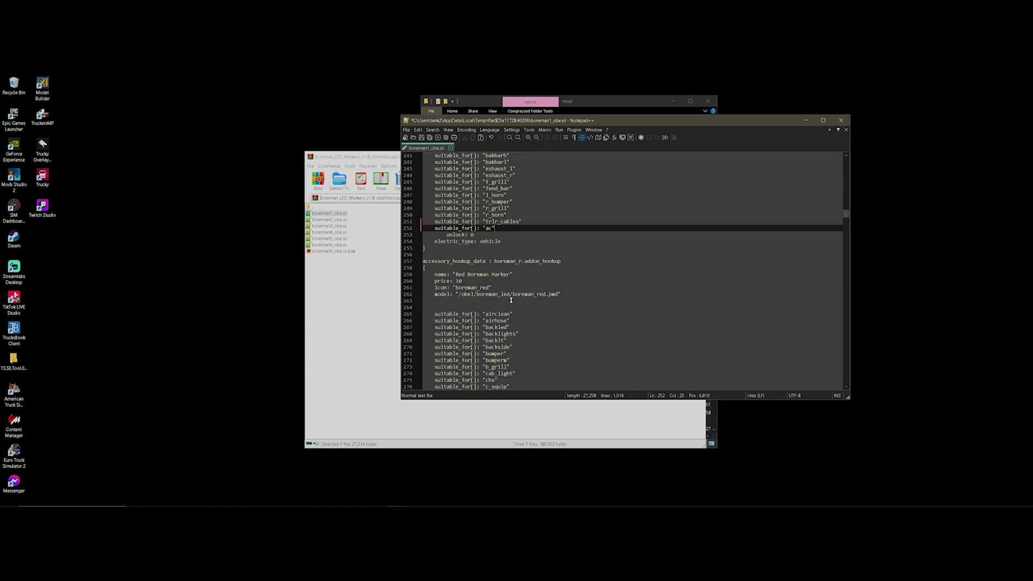
pyautogui.scroll(-15, 464, 297)
pyautogui.scroll(-20, 499, 322)
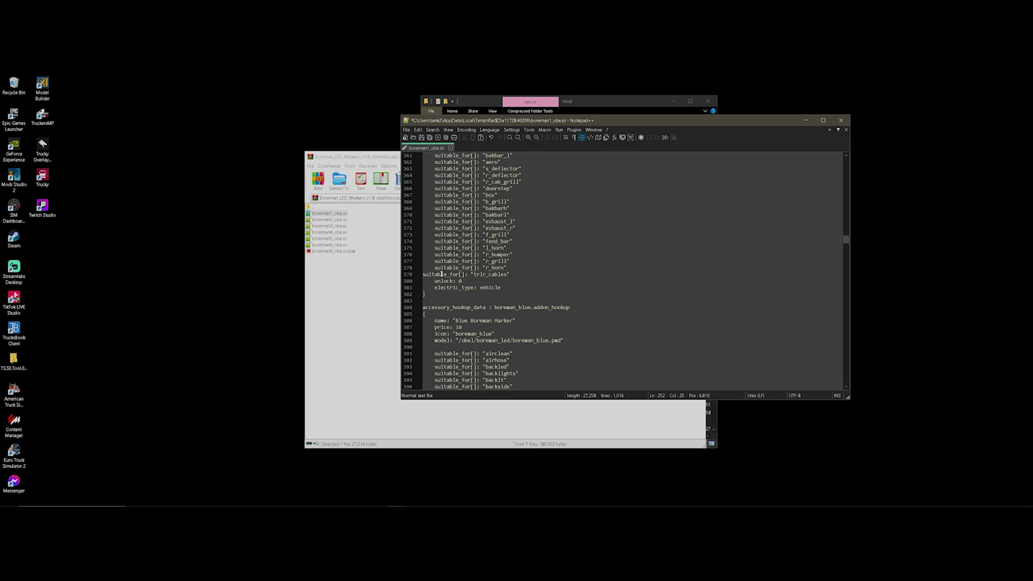
pyautogui.click(423, 274)
pyautogui.press('Tab')
pyautogui.click(530, 274)
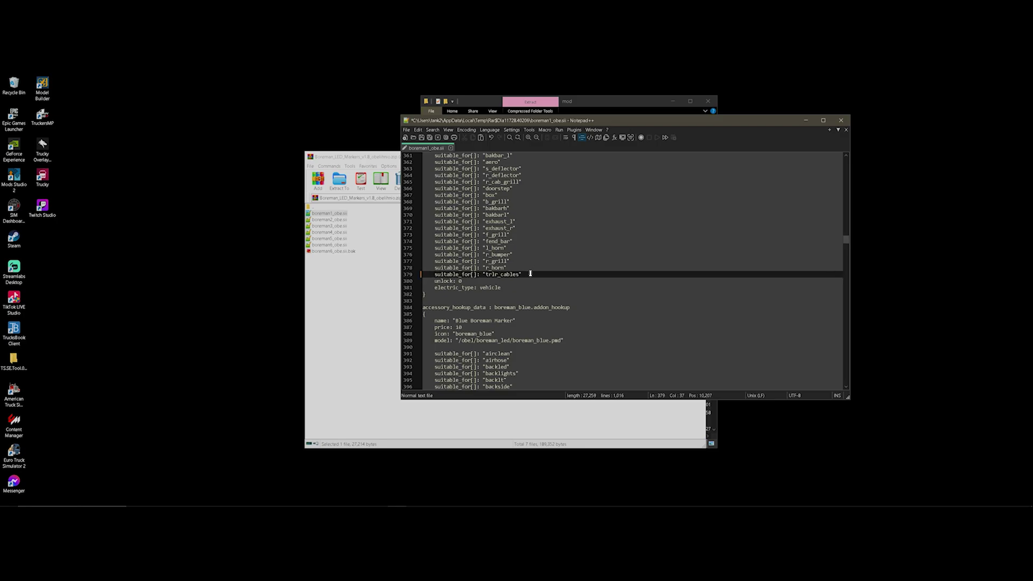
pyautogui.press('Return')
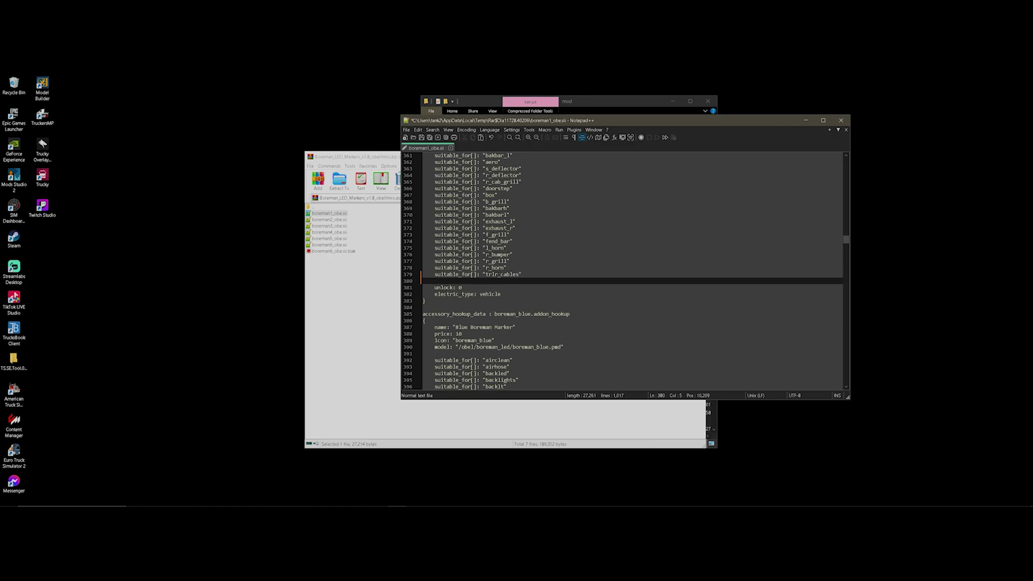
pyautogui.hotkey('ctrl', 'v')
pyautogui.scroll(-10, 625, 304)
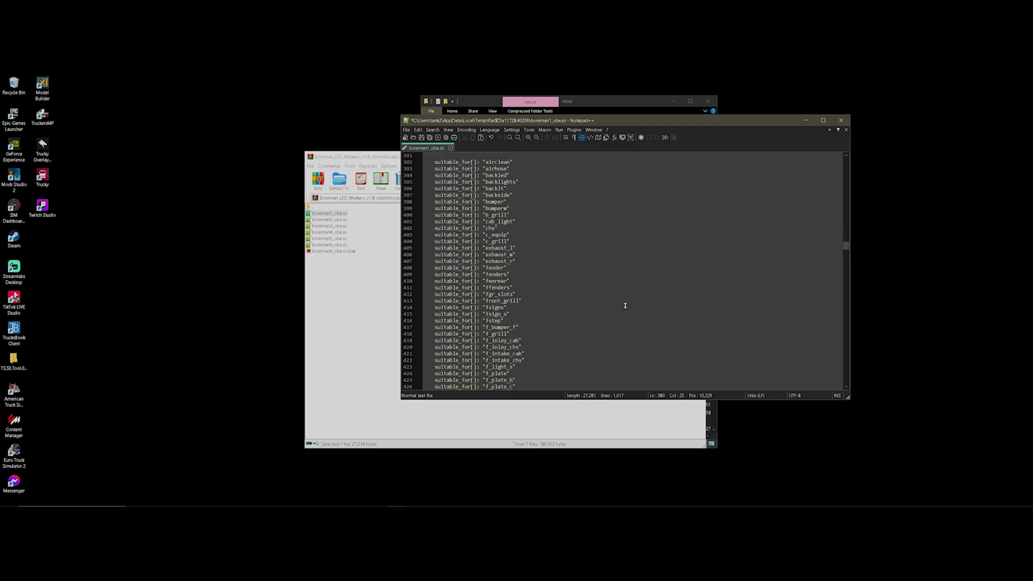
pyautogui.scroll(10, 625, 306)
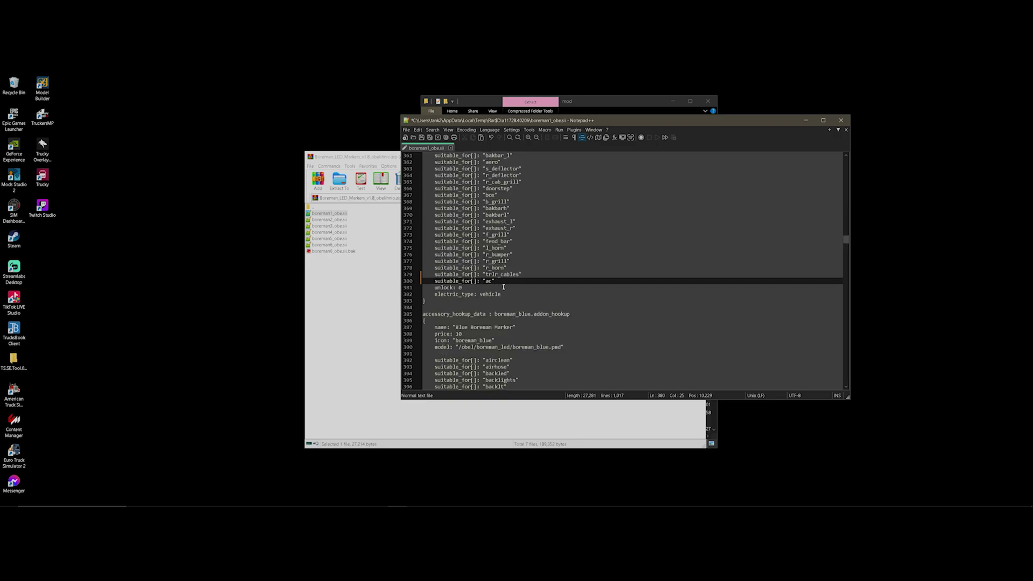
# - Review the added "ac" entries, save and close boreman1_obe.si, and update the modified file in the Boreman LED Markers archive
pyautogui.scroll(3, 503, 289)
pyautogui.scroll(20, 496, 297)
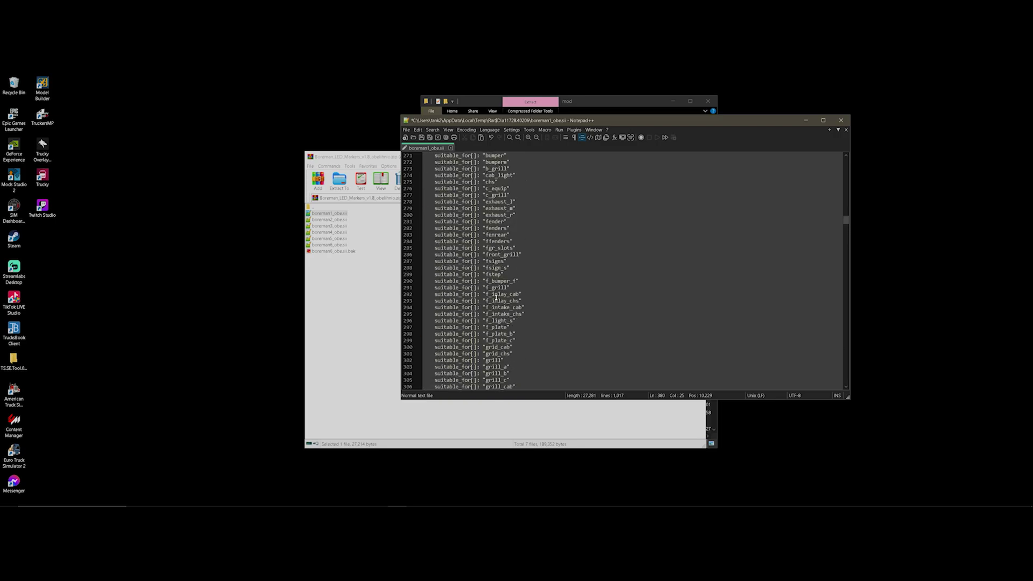
pyautogui.scroll(20, 435, 285)
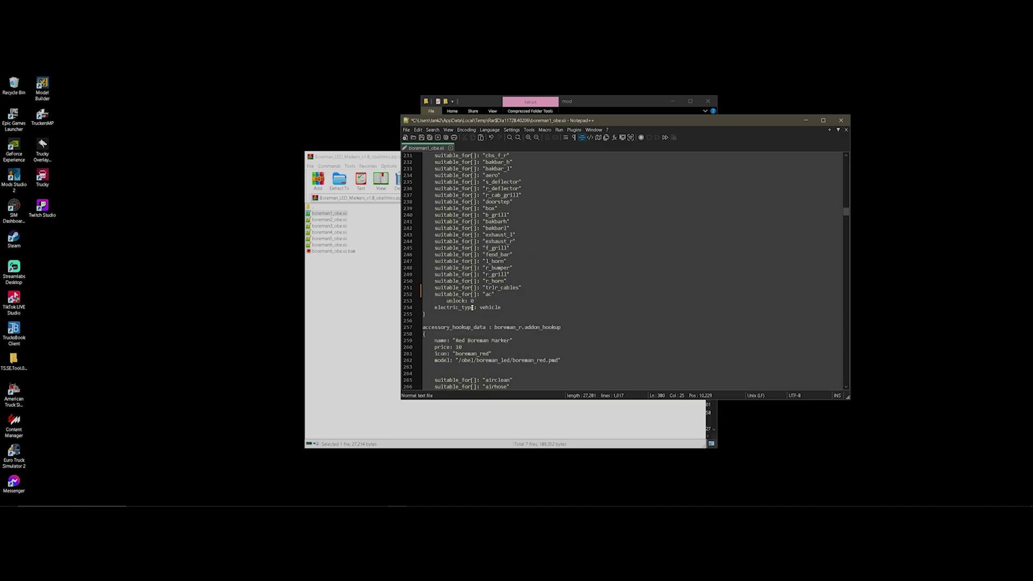
pyautogui.scroll(20, 474, 316)
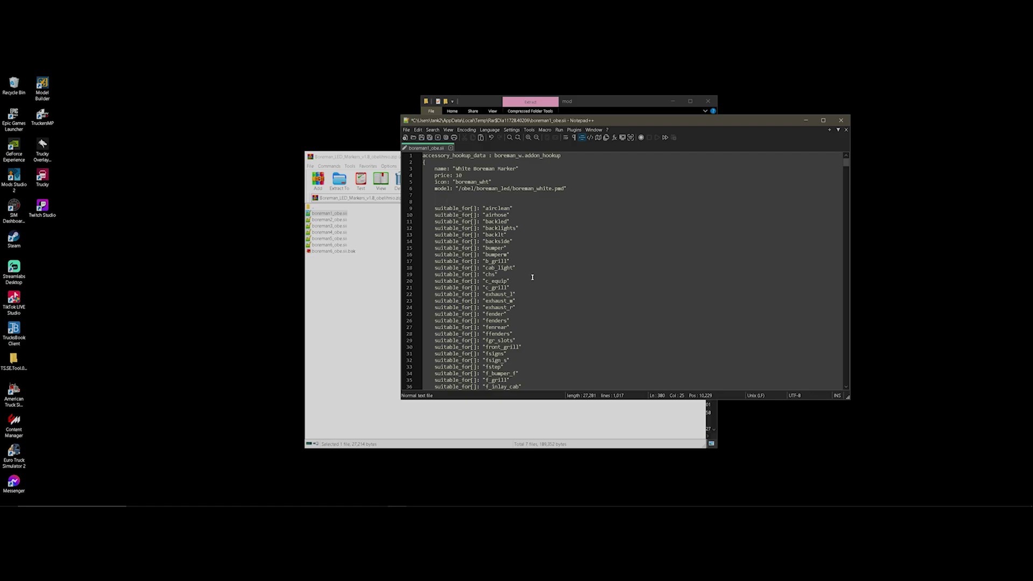
pyautogui.scroll(-20, 517, 318)
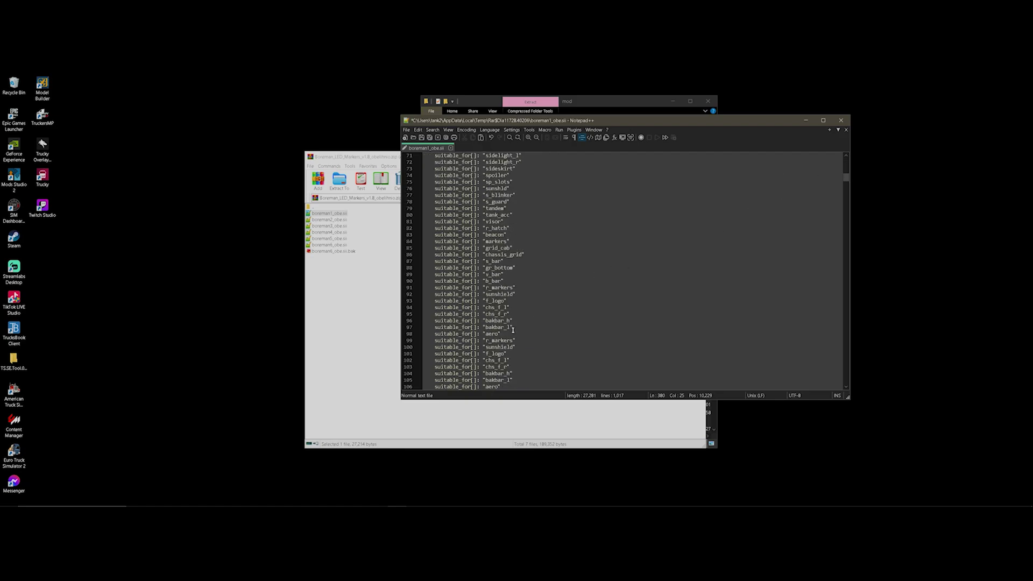
pyautogui.scroll(-10, 513, 329)
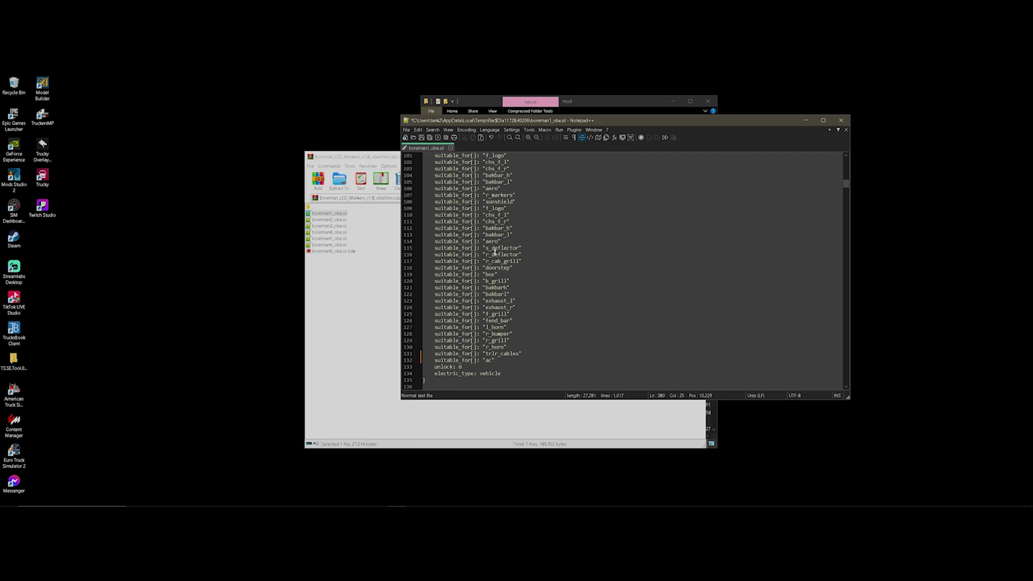
pyautogui.click(422, 138)
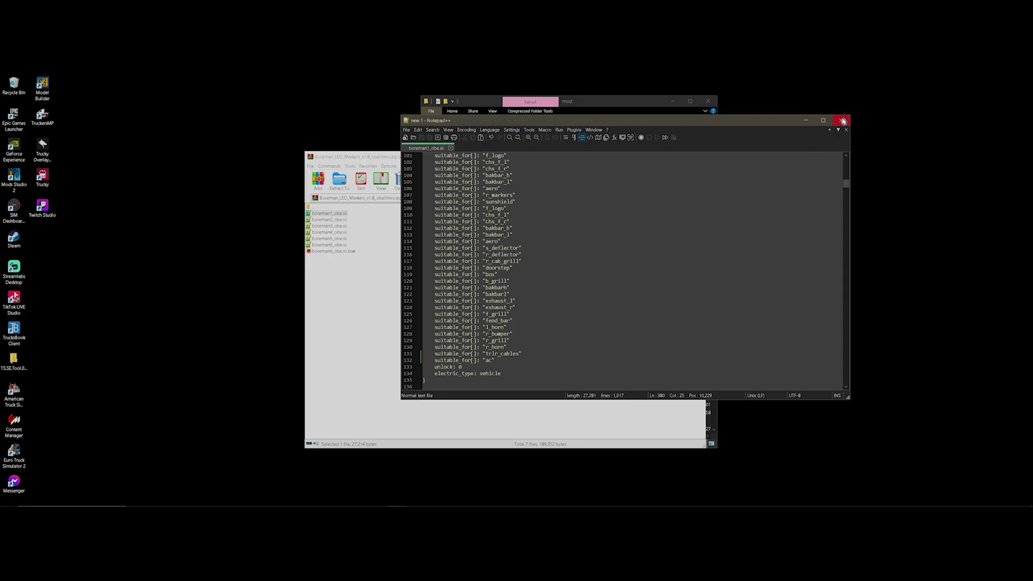
pyautogui.click(843, 121)
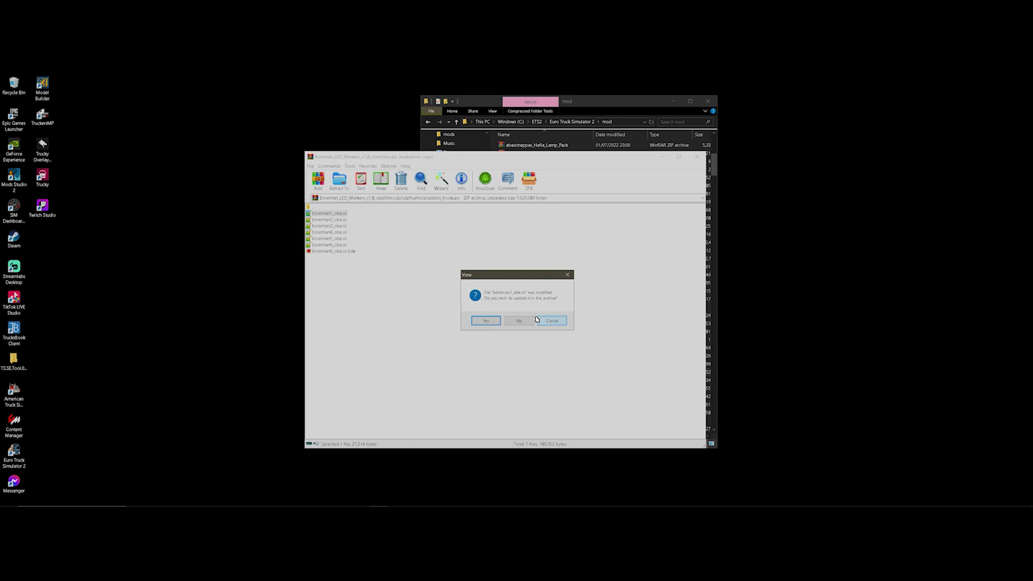
pyautogui.click(486, 321)
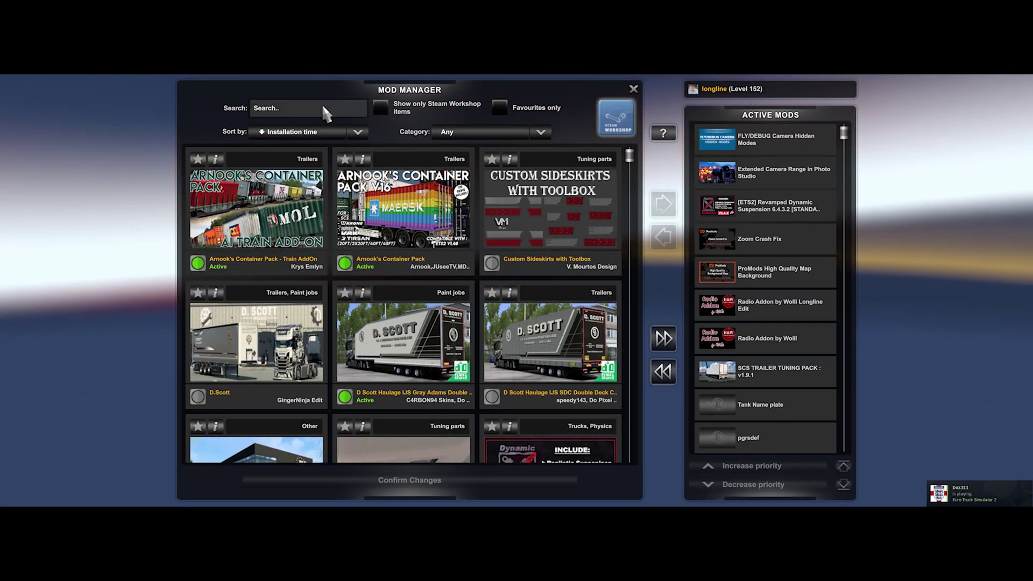
# - Switch to the Euro Truck Simulator 2 mod manager, search for "bore" and view the details of the Boreman LED markers mod
pyautogui.click(325, 111)
pyautogui.write('bore')
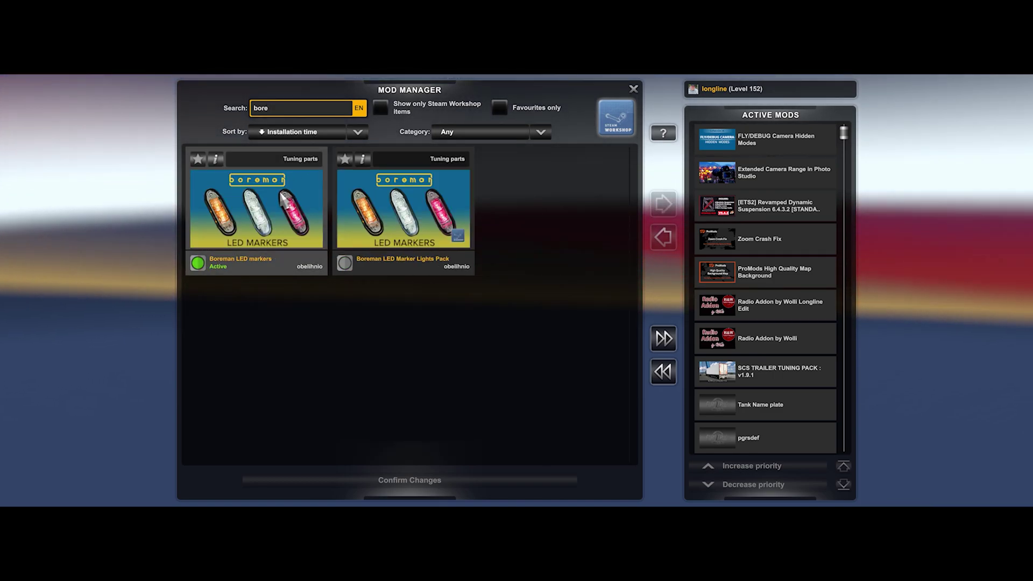
pyautogui.click(215, 158)
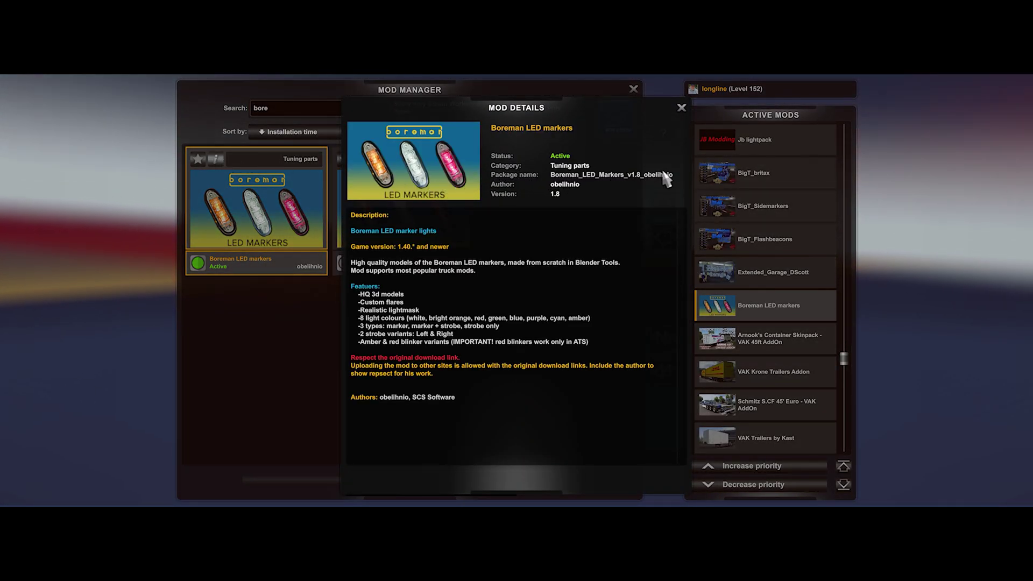
pyautogui.click(681, 109)
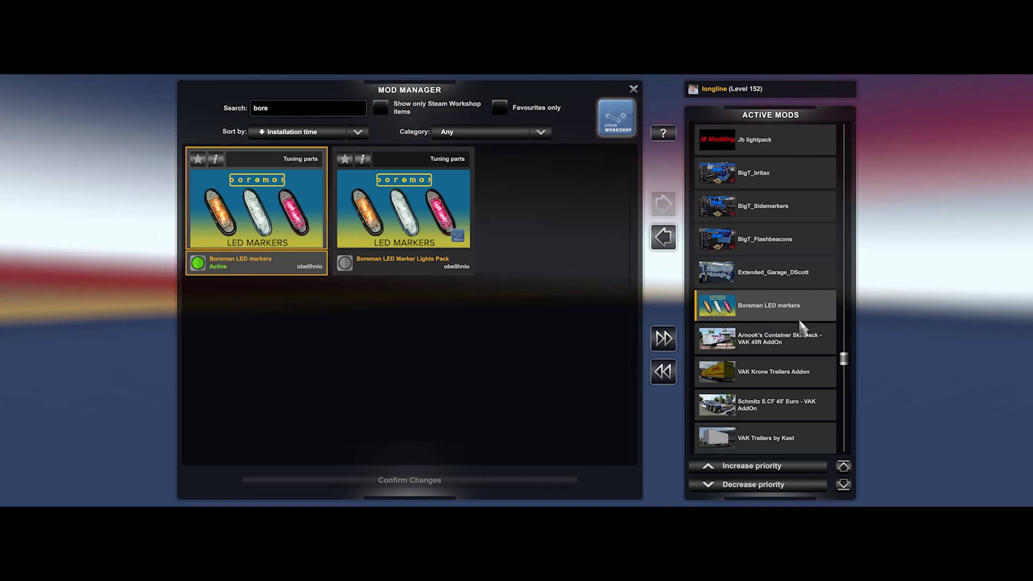
# - Look through the active mods order, exit the mod manager without changes and continue the game
pyautogui.scroll(4, 831, 357)
pyautogui.scroll(-1, 834, 404)
pyautogui.scroll(5, 831, 452)
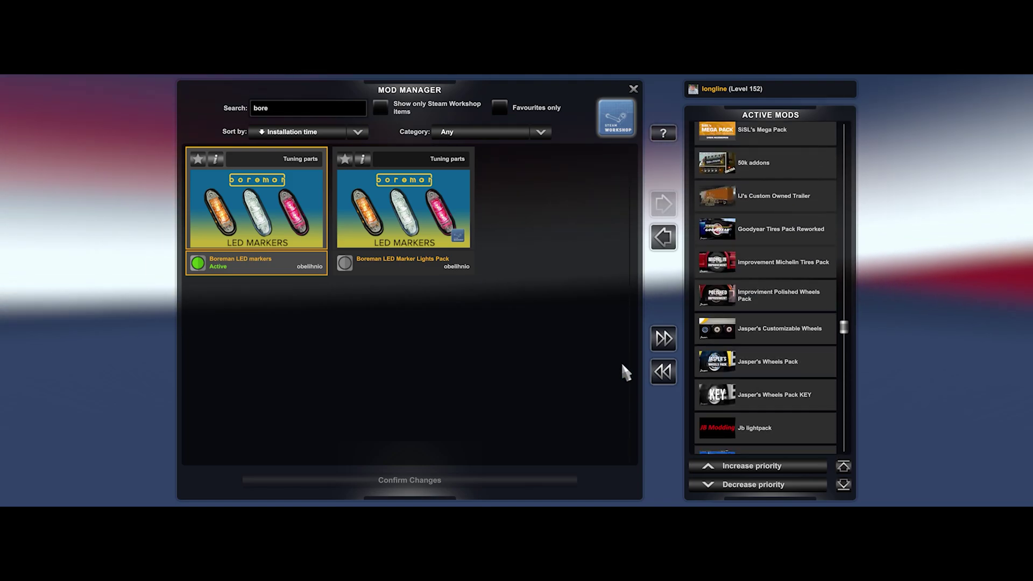
pyautogui.click(633, 89)
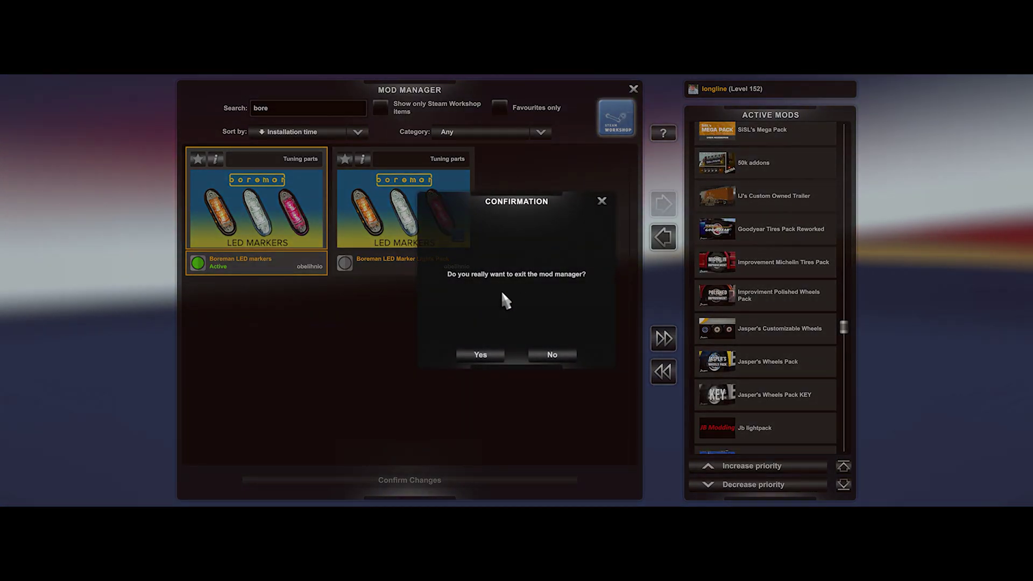
pyautogui.click(487, 356)
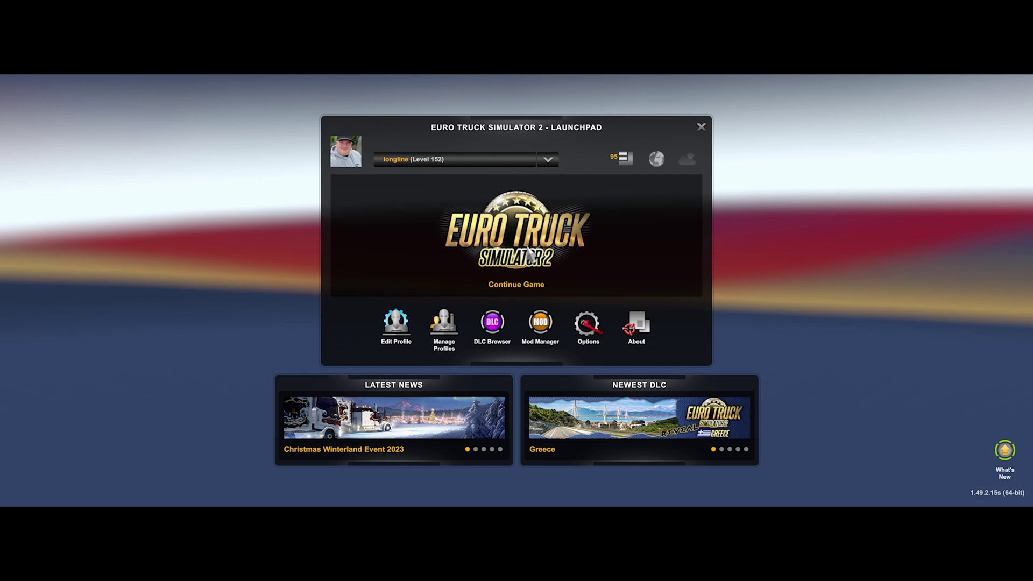
pyautogui.click(499, 285)
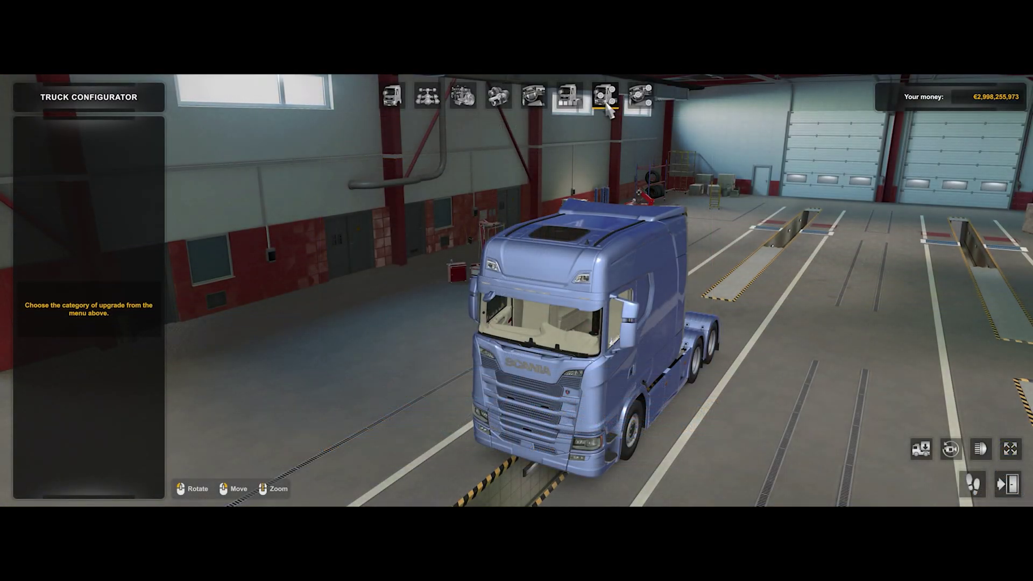
# - Preview Aircondition Exclusiv Paint in the Scania's roof ac accessory slot, and fit Aircondition Paint there instead
pyautogui.click(606, 96)
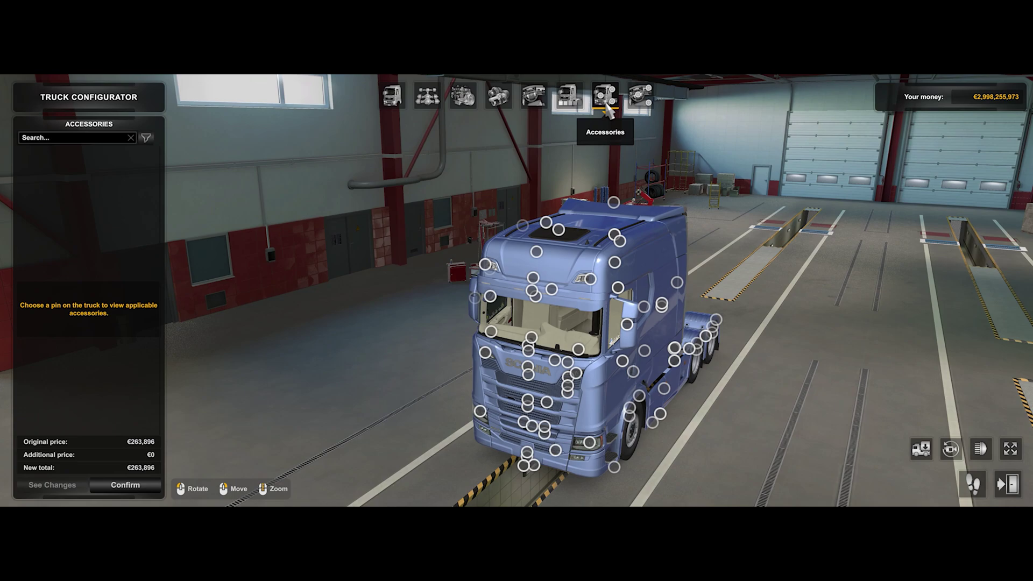
pyautogui.click(560, 231)
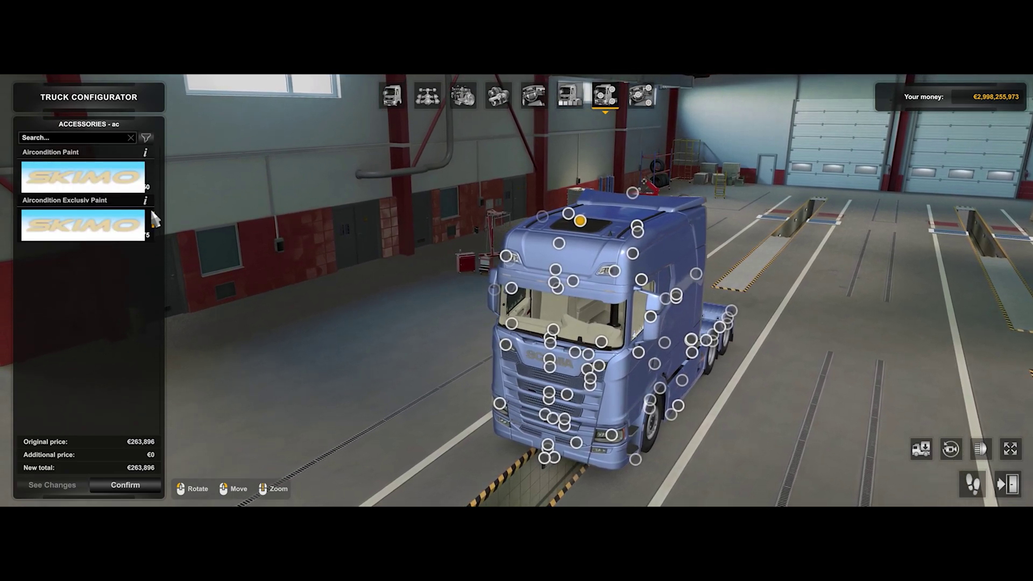
pyautogui.click(111, 226)
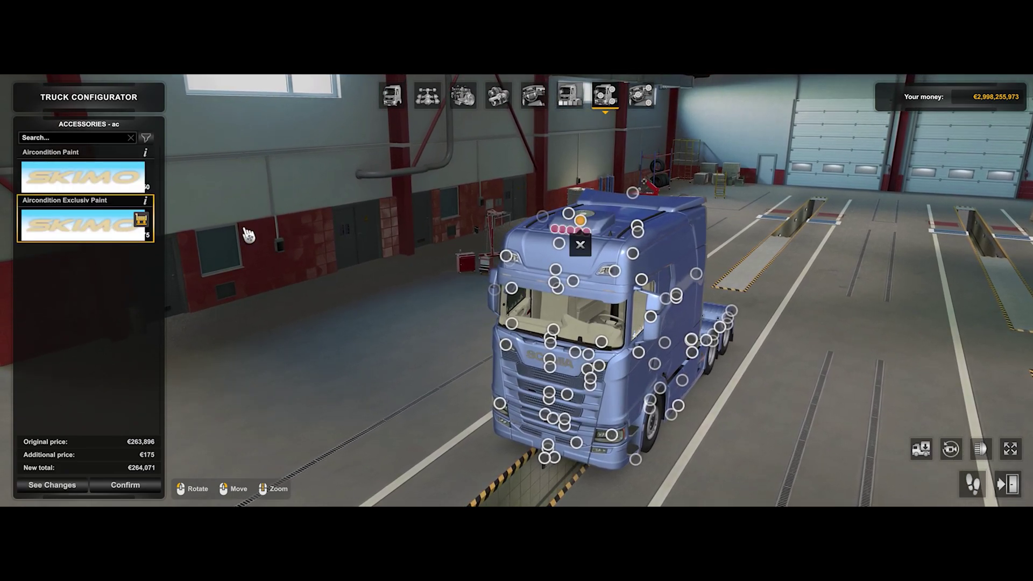
pyautogui.click(69, 186)
pyautogui.moveTo(338, 309); pyautogui.dragTo(349, 311)
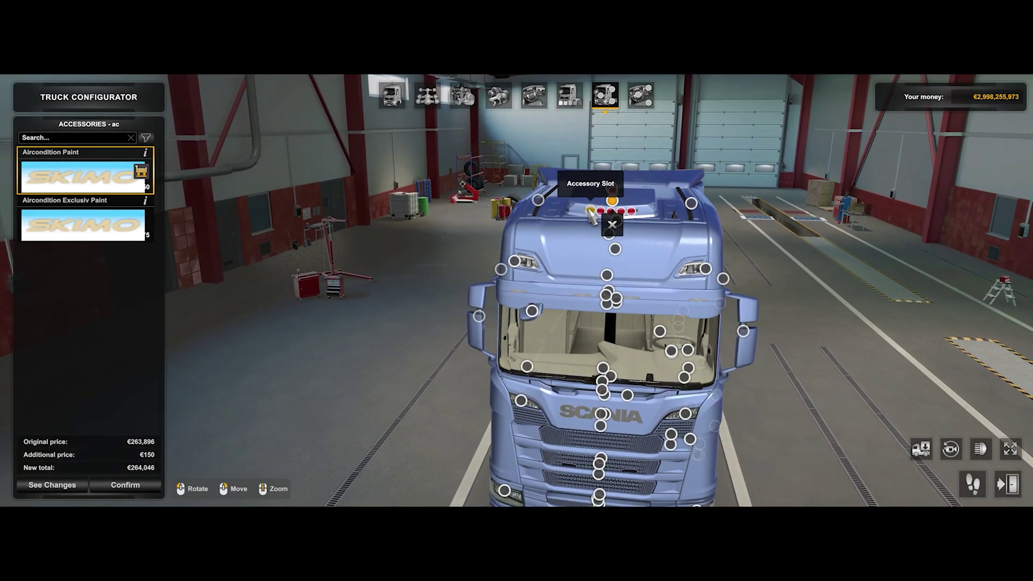
# - Fit a White Boreman Marker in the air conditioner's first slot and Yellow Boreman Markers in other slots, and show the truck without the configurator interface
pyautogui.click(590, 210)
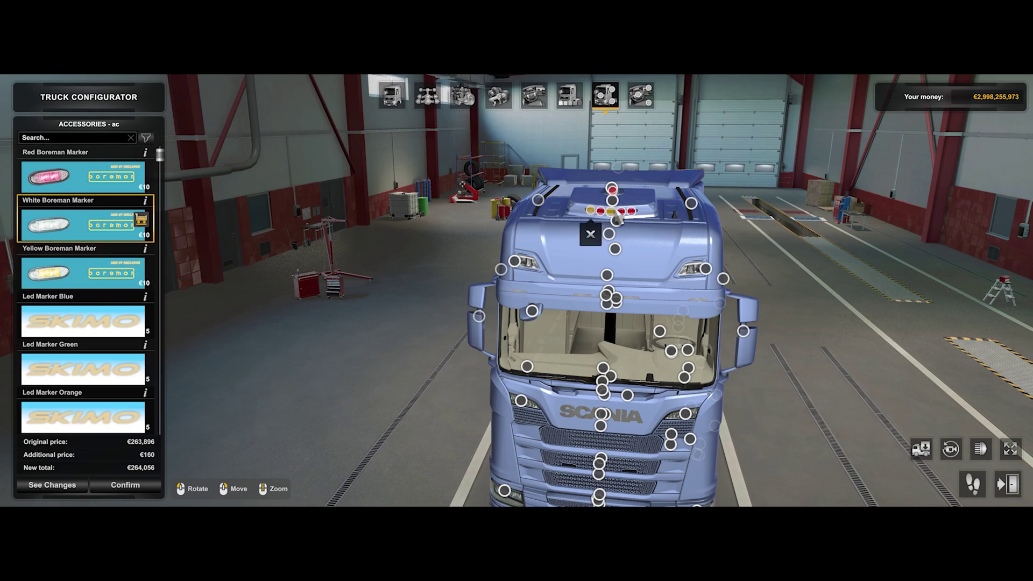
pyautogui.click(104, 273)
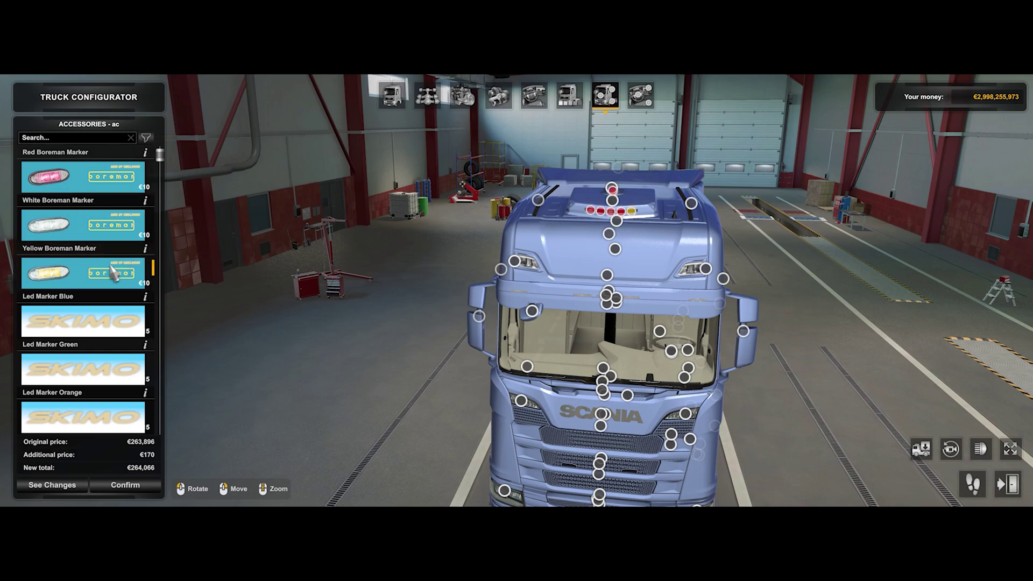
pyautogui.click(119, 269)
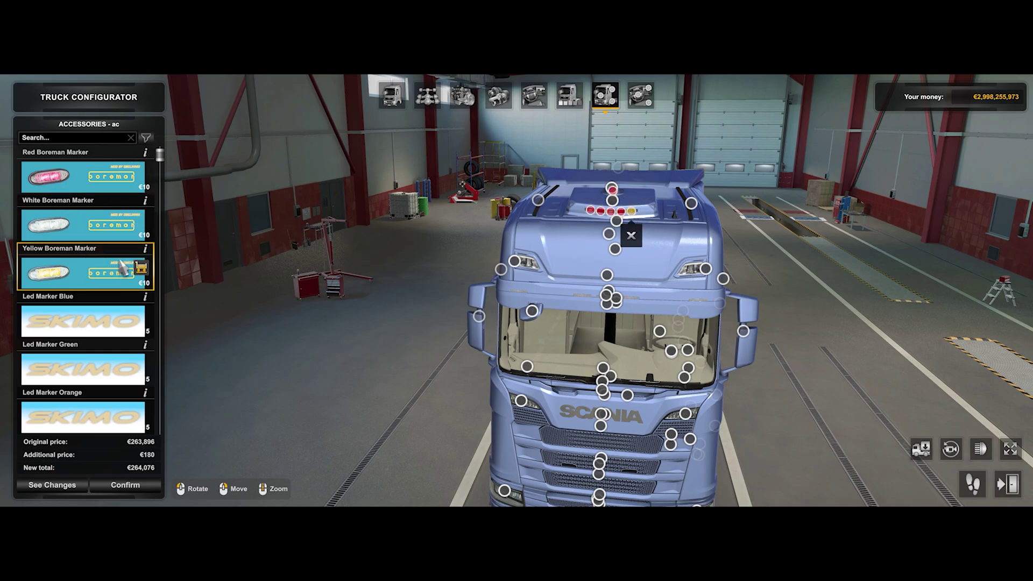
pyautogui.click(1010, 450)
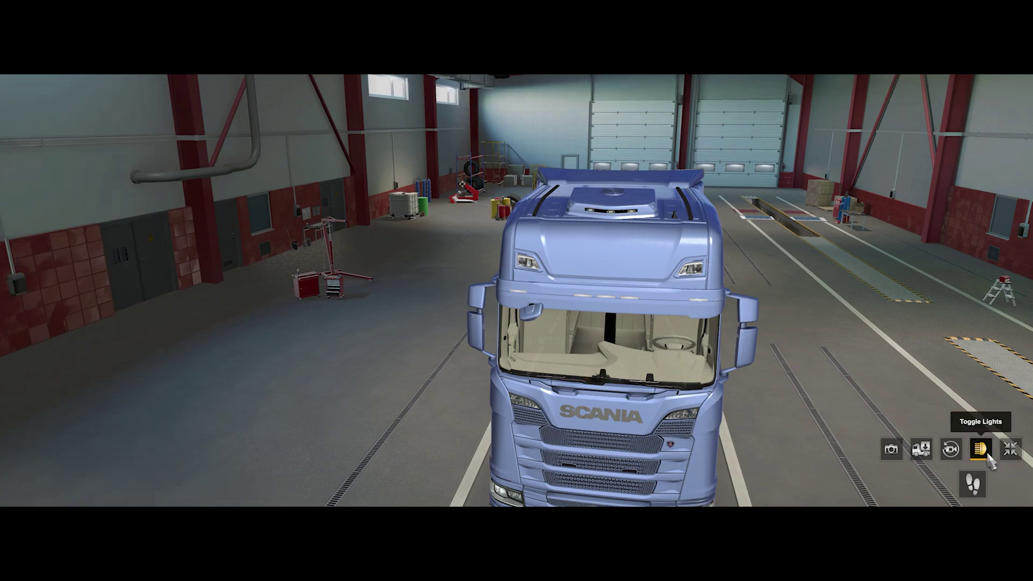
# - Bring back the configurator interface and fit Airbar 1 Paint in the air_bar accessory slot behind the cab
pyautogui.click(1010, 450)
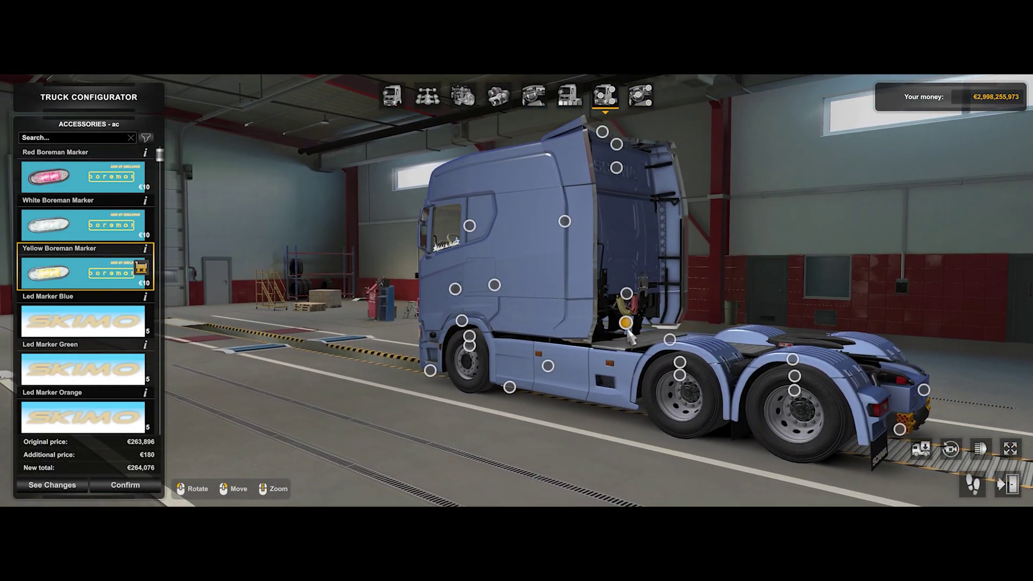
pyautogui.click(628, 303)
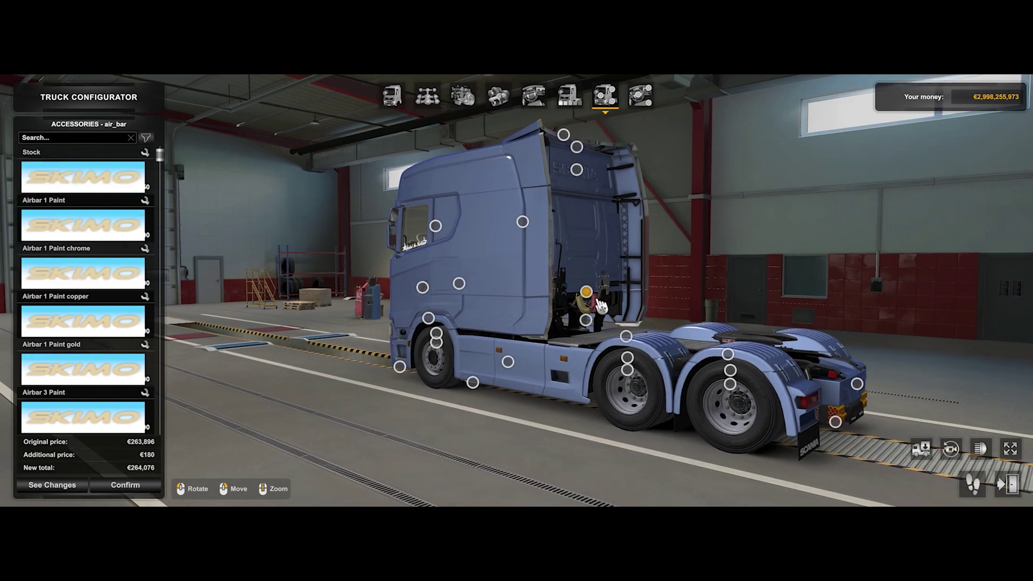
pyautogui.click(101, 230)
# - Look through the lights and markers offered for a slot on the air bar to check for Boreman markers
pyautogui.moveTo(617, 345)
pyautogui.mouseDown()
pyautogui.moveTo(495, 347)
pyautogui.moveTo(618, 346)
pyautogui.mouseUp()
pyautogui.click(616, 342)
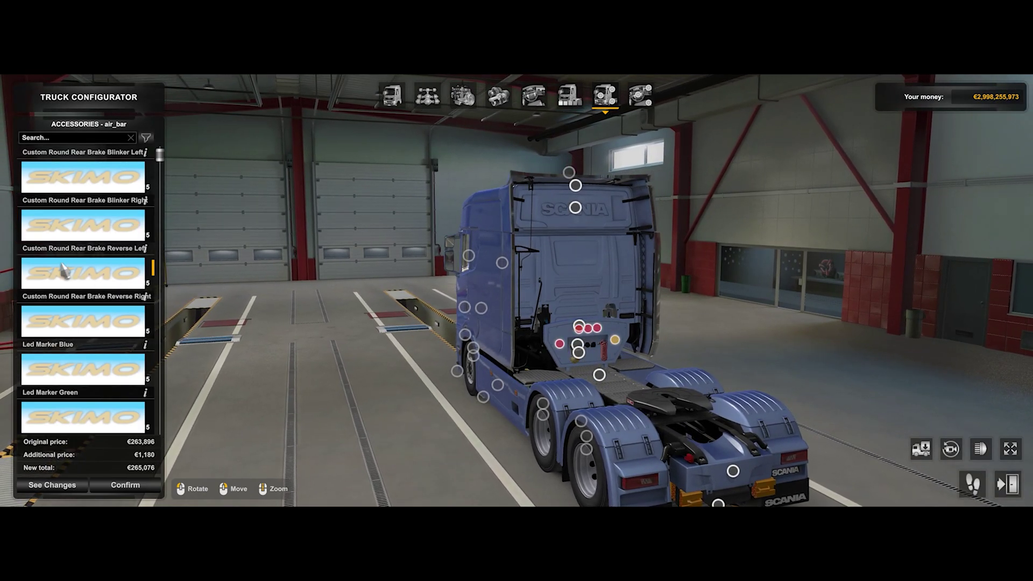
pyautogui.scroll(-12, 63, 267)
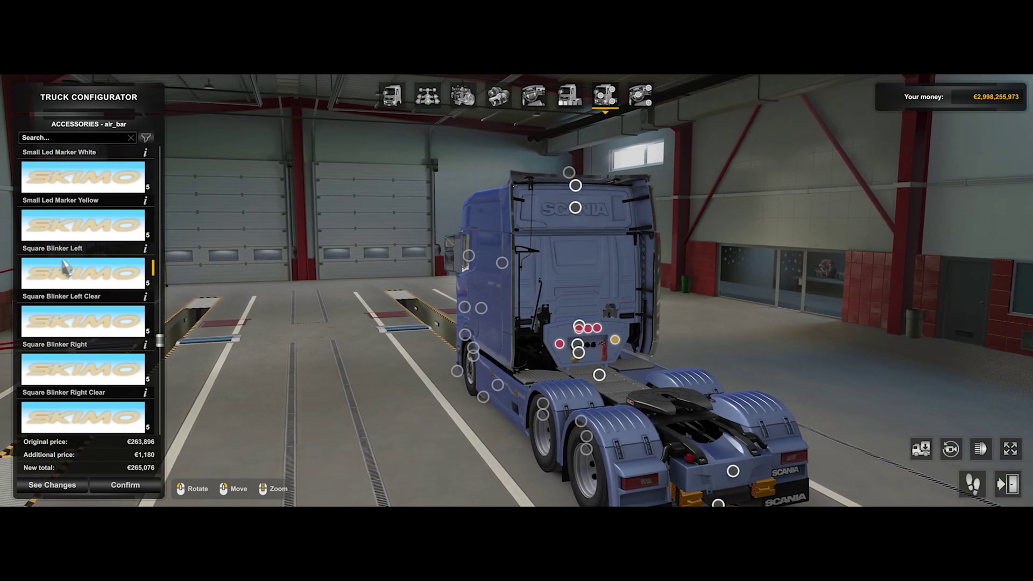
pyautogui.scroll(-4, 63, 267)
pyautogui.scroll(2, 70, 310)
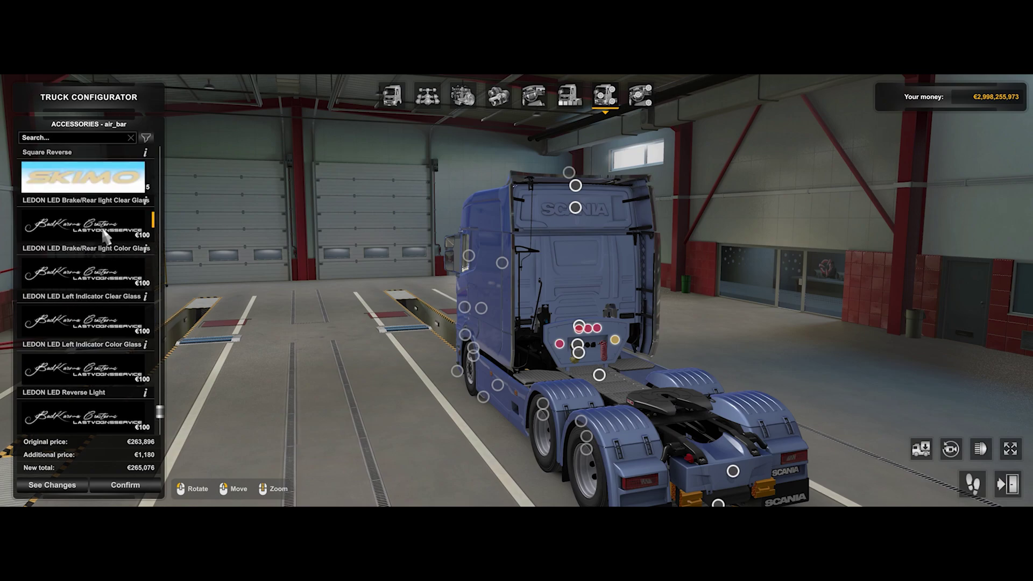
pyautogui.scroll(-1, 112, 233)
pyautogui.scroll(5, 112, 296)
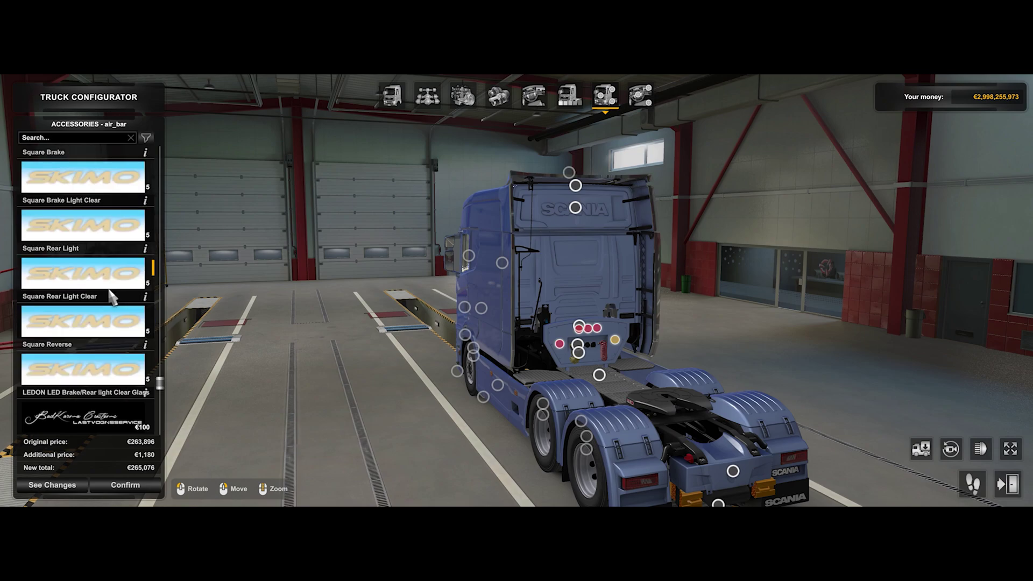
pyautogui.scroll(15, 81, 253)
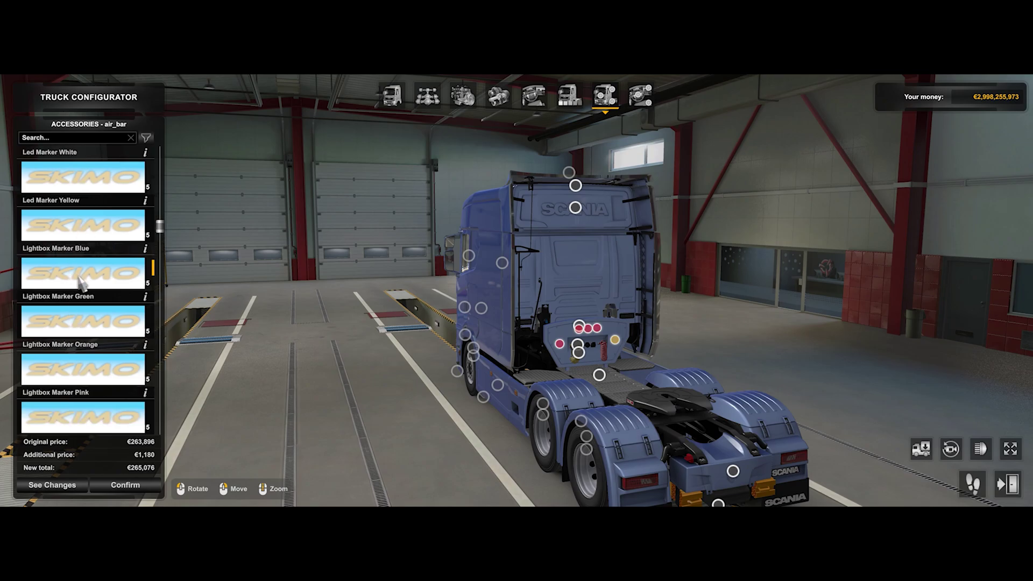
# - Fit Cabin + Doorbar Paint in the truck's cab_bar accessory slot
pyautogui.moveTo(285, 249); pyautogui.dragTo(1, 261)
pyautogui.moveTo(747, 228); pyautogui.dragTo(753, 226)
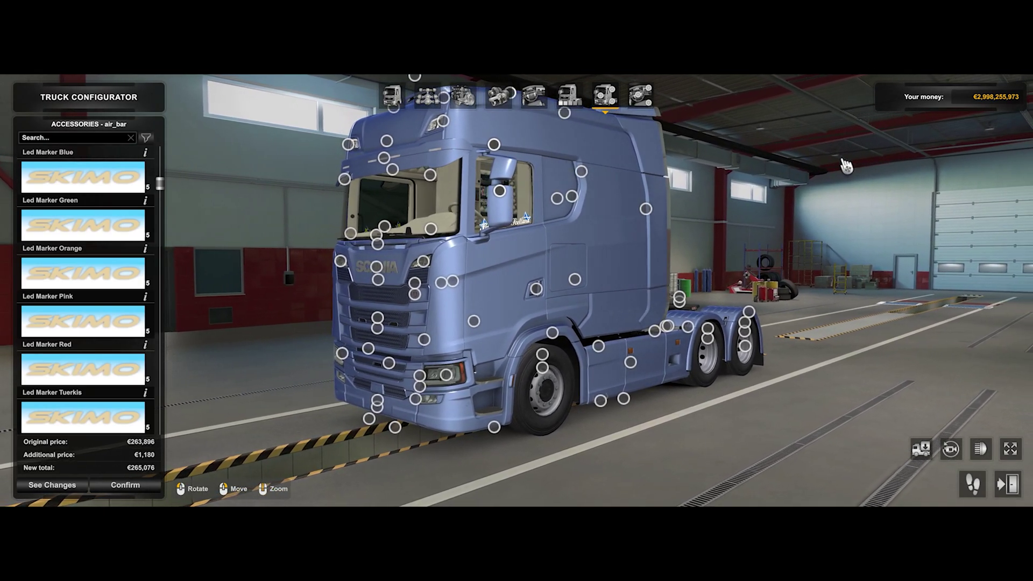
pyautogui.click(425, 340)
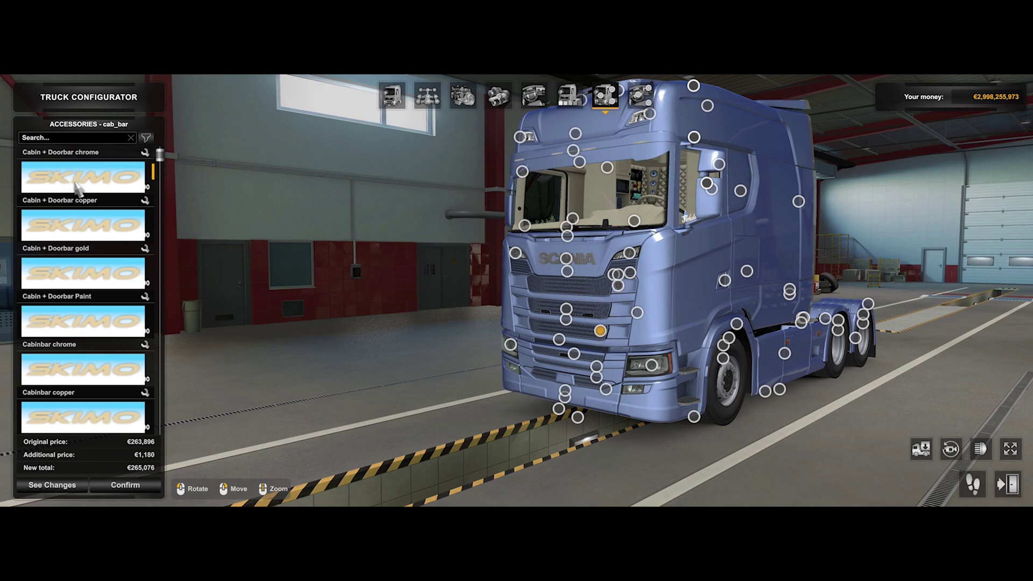
pyautogui.click(108, 319)
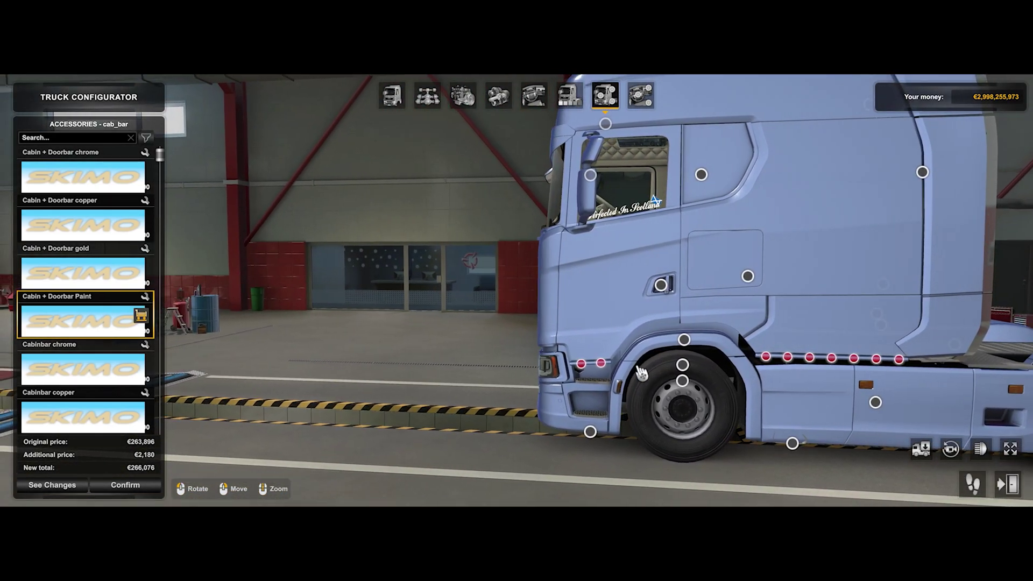
# - Look through the markers offered for the cab bar's foremost slot to check for Boreman markers
pyautogui.click(581, 366)
pyautogui.scroll(-6, 71, 265)
pyautogui.scroll(-6, 72, 265)
pyautogui.scroll(6, 72, 264)
pyautogui.scroll(6, 72, 265)
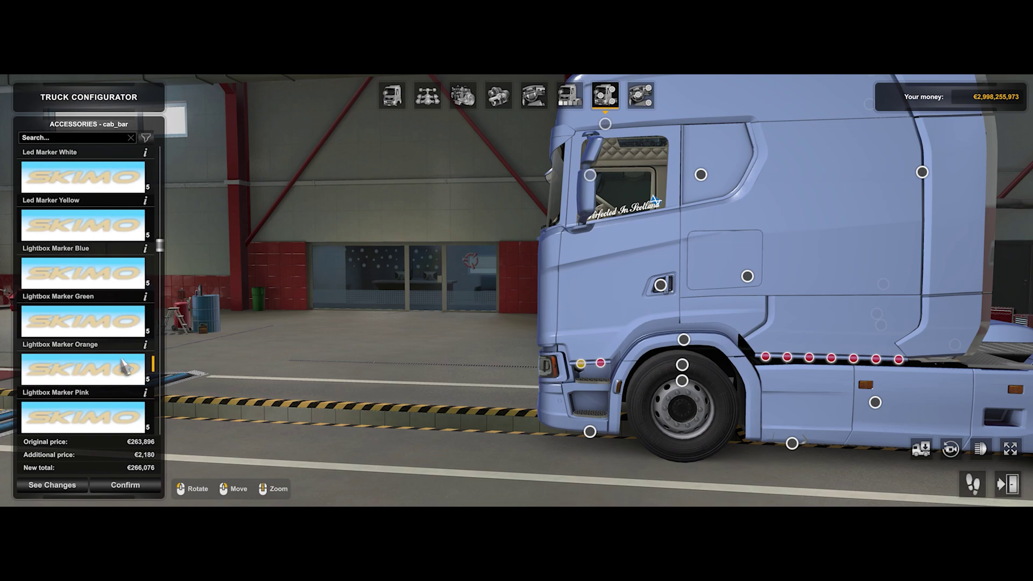
pyautogui.scroll(-6, 109, 419)
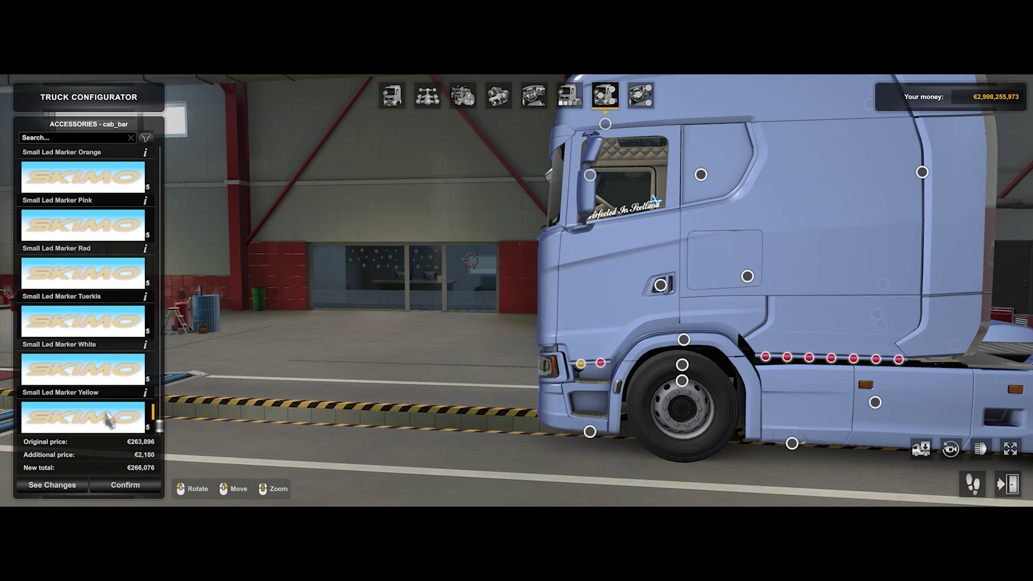
pyautogui.scroll(10, 81, 394)
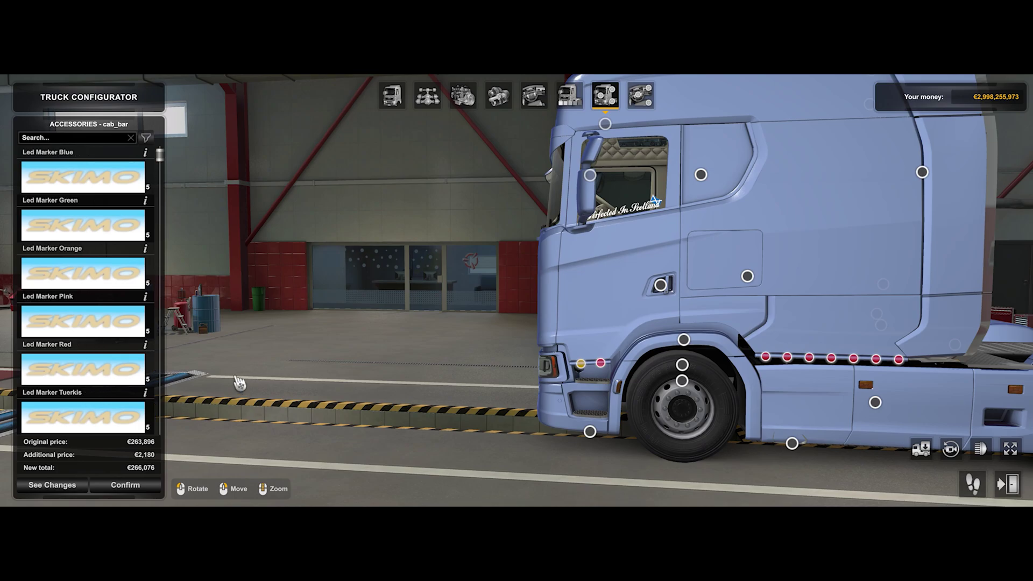